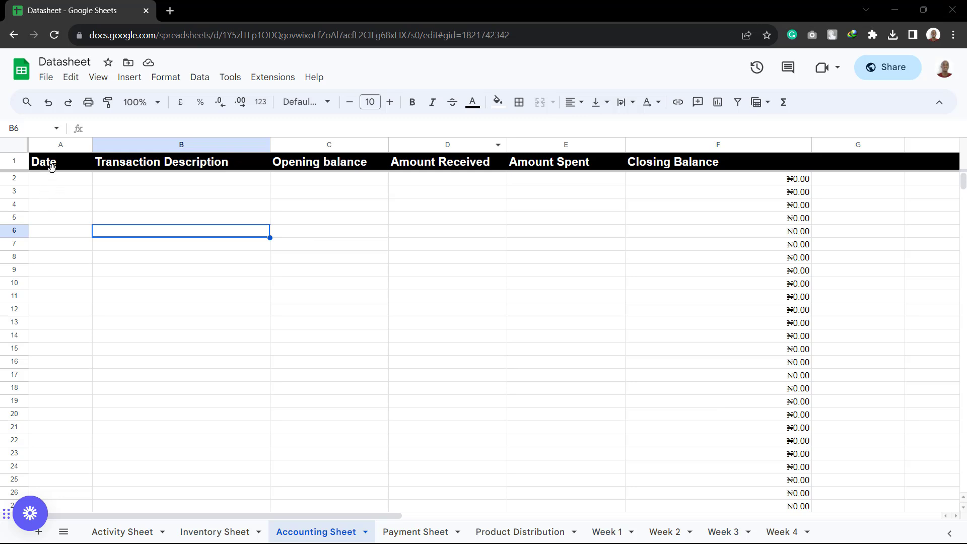
pyautogui.click(60, 180)
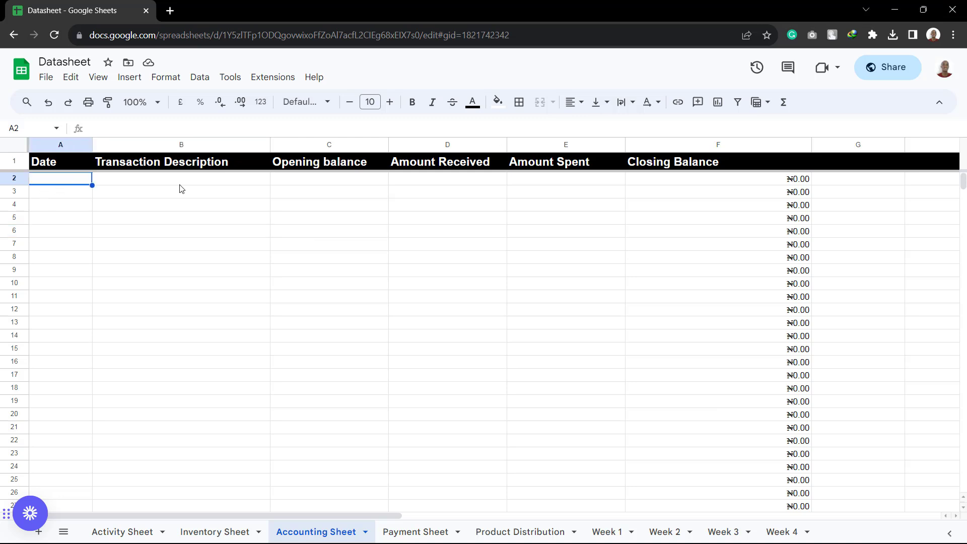
pyautogui.click(181, 183)
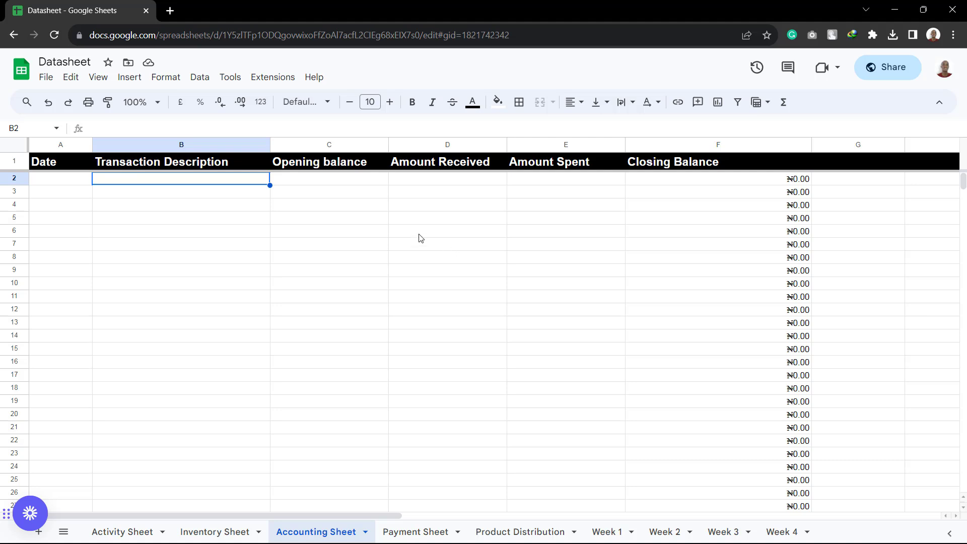
pyautogui.click(346, 191)
pyautogui.click(355, 180)
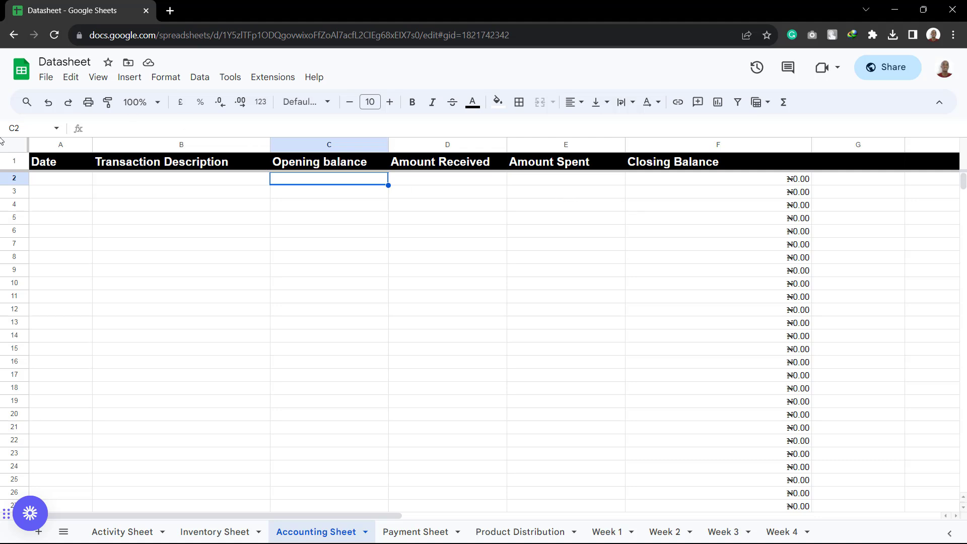
# Enter the date 27/10/2023 and the transaction description "Initial Capital" in row 2
pyautogui.click(53, 176)
pyautogui.write('2')
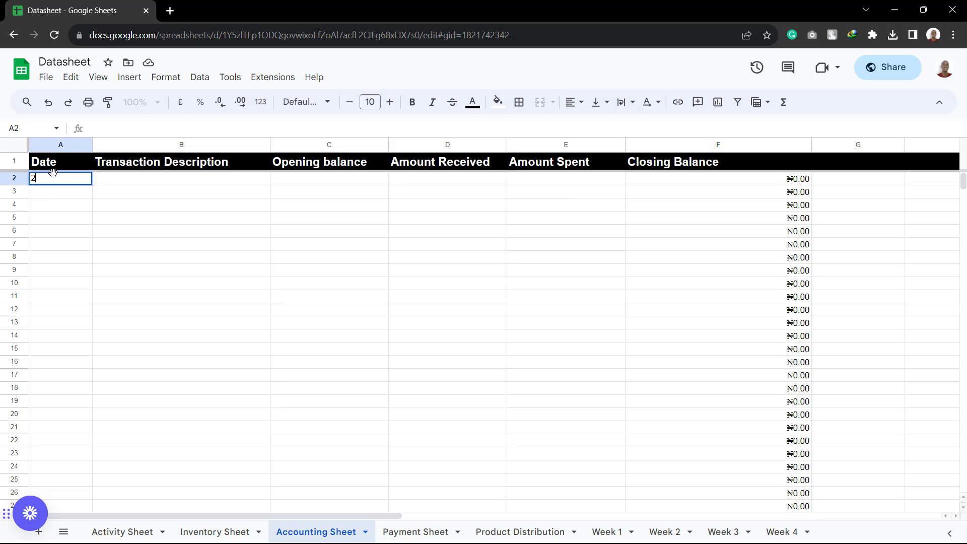
pyautogui.write('7/10/2023')
pyautogui.click(172, 183)
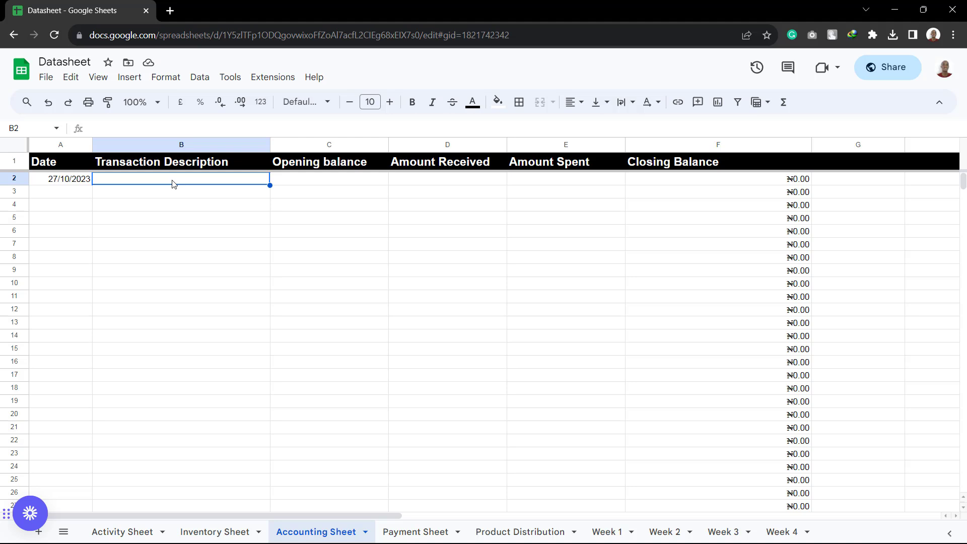
pyautogui.write('OP')
pyautogui.press('BackSpace')
pyautogui.press('BackSpace')
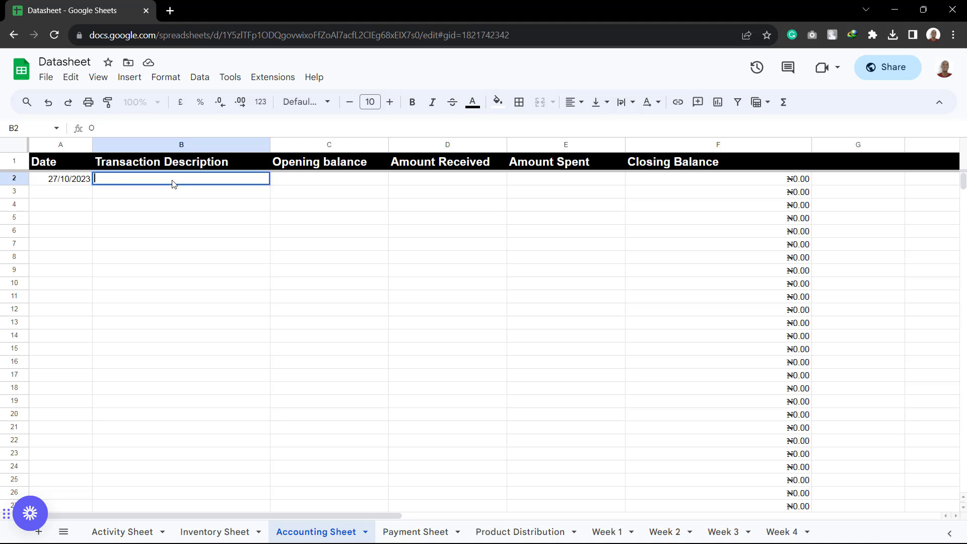
pyautogui.write('Initial Capt')
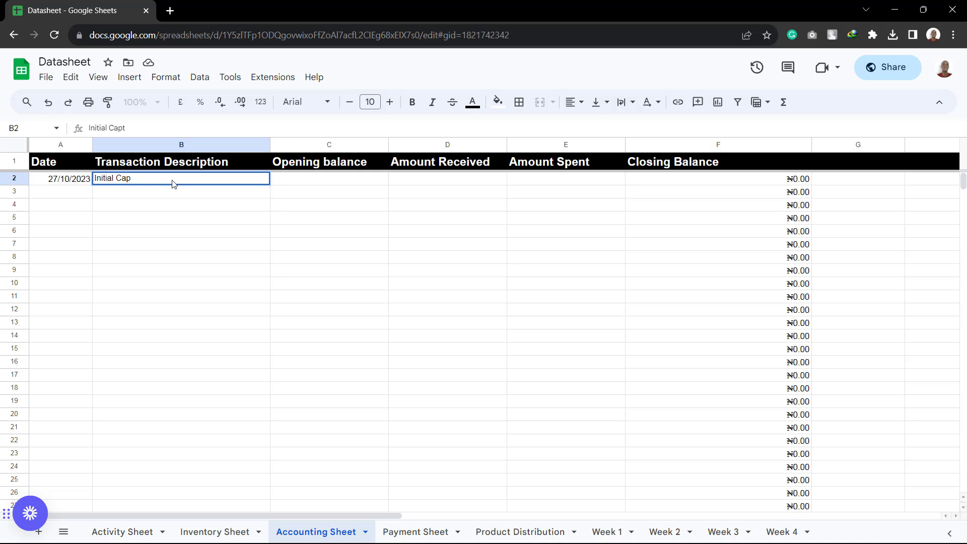
pyautogui.press('BackSpace')
pyautogui.write('ital')
# Enter 1000000 as the opening balance of the Initial Capital transaction in row 2
pyautogui.click(346, 178)
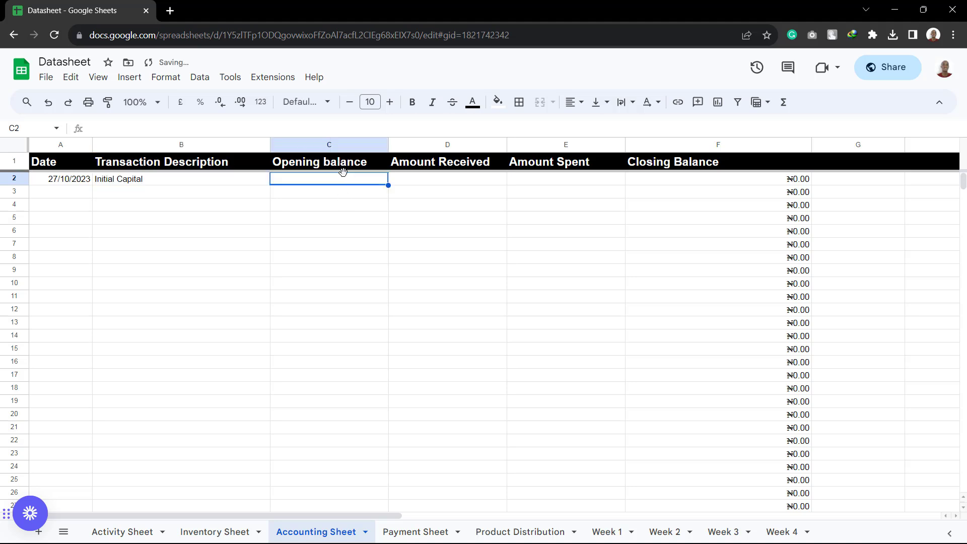
pyautogui.write('1')
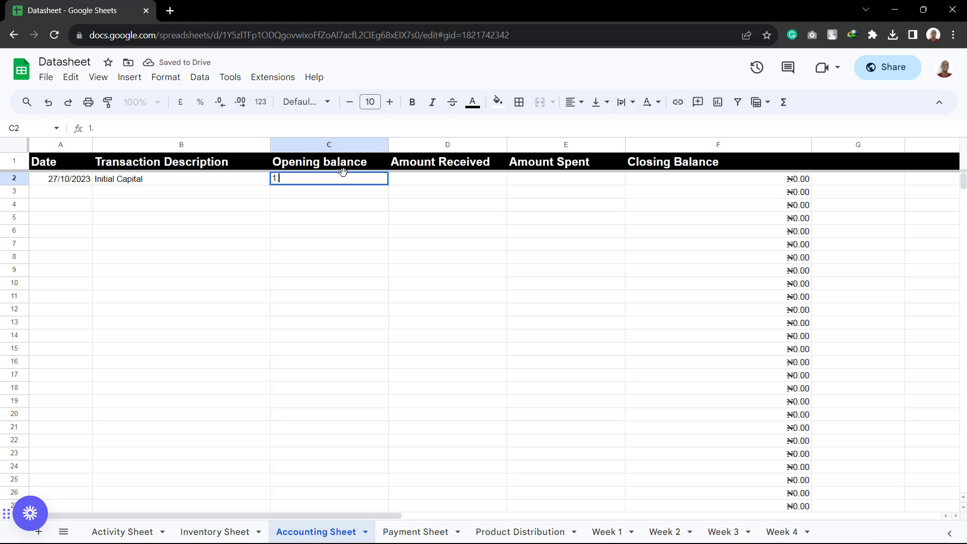
pyautogui.write('.0000000')
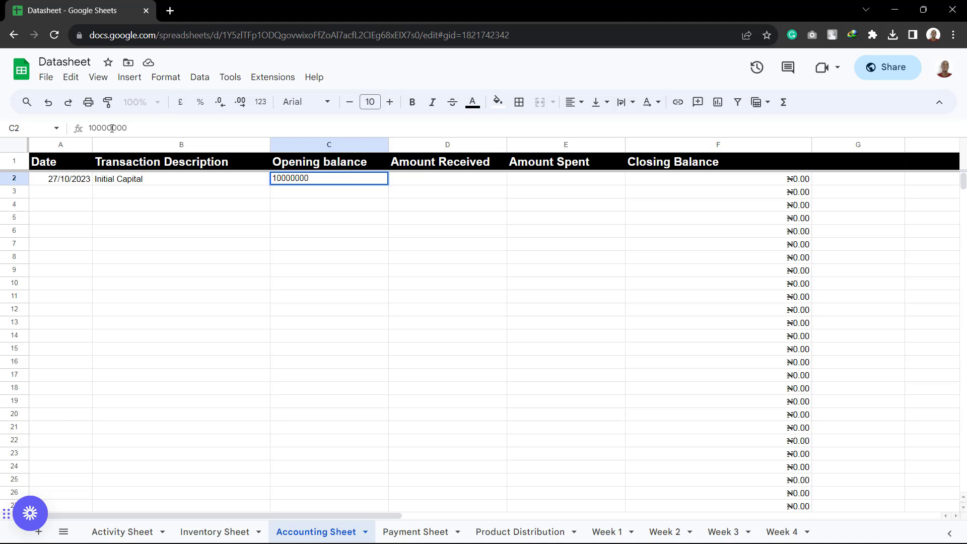
pyautogui.press('BackSpace')
pyautogui.click(386, 248)
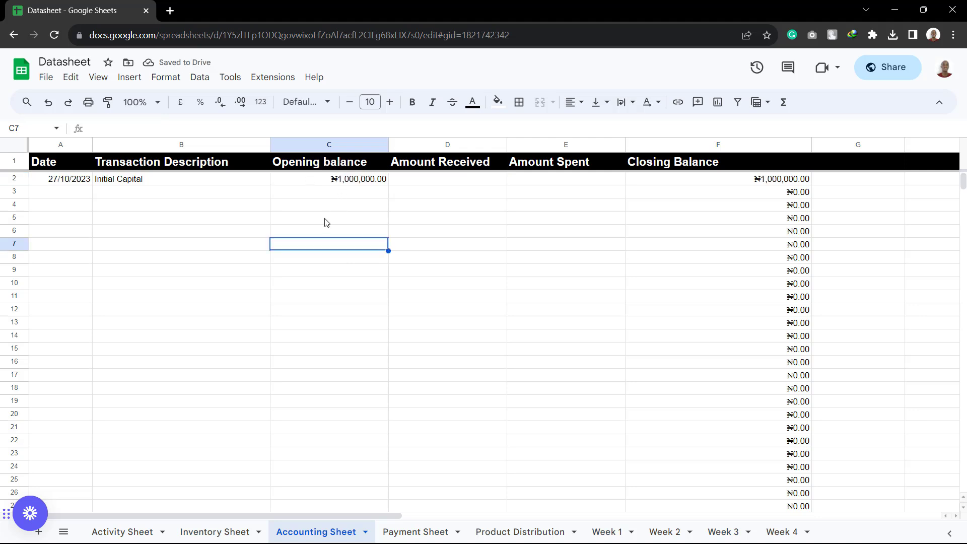
pyautogui.doubleClick(359, 180)
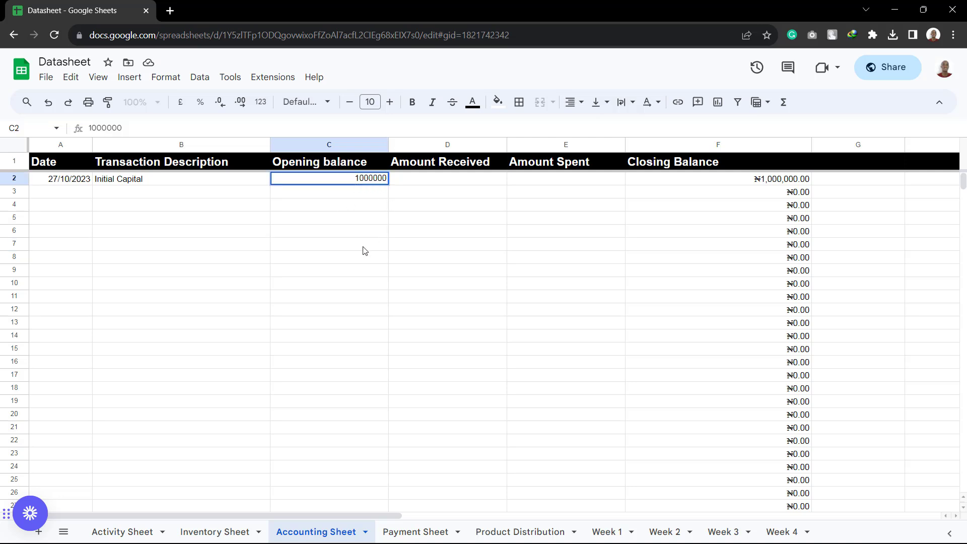
pyautogui.click(328, 262)
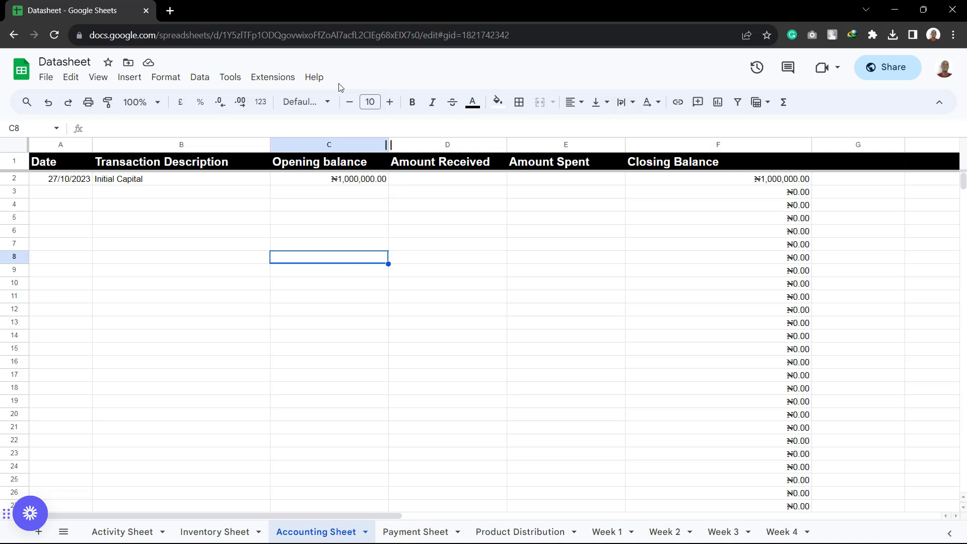
# Enter the date 27/10/2023 and the transaction description "m9 Earbods" in row 3
pyautogui.click(68, 193)
pyautogui.write('28/10')
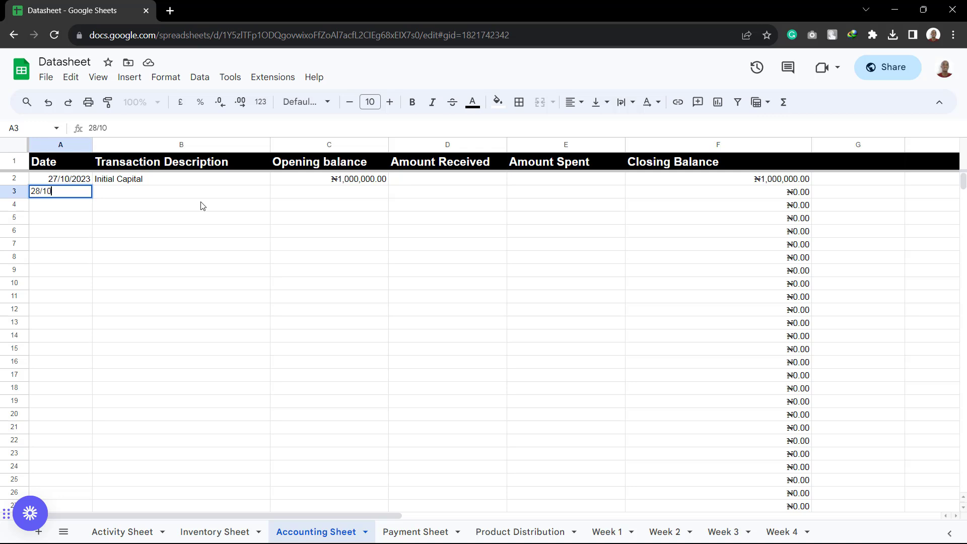
pyautogui.press('BackSpace')
pyautogui.press('BackSpace')
pyautogui.press('BackSpace')
pyautogui.press('BackSpace')
pyautogui.write('7/10/2023')
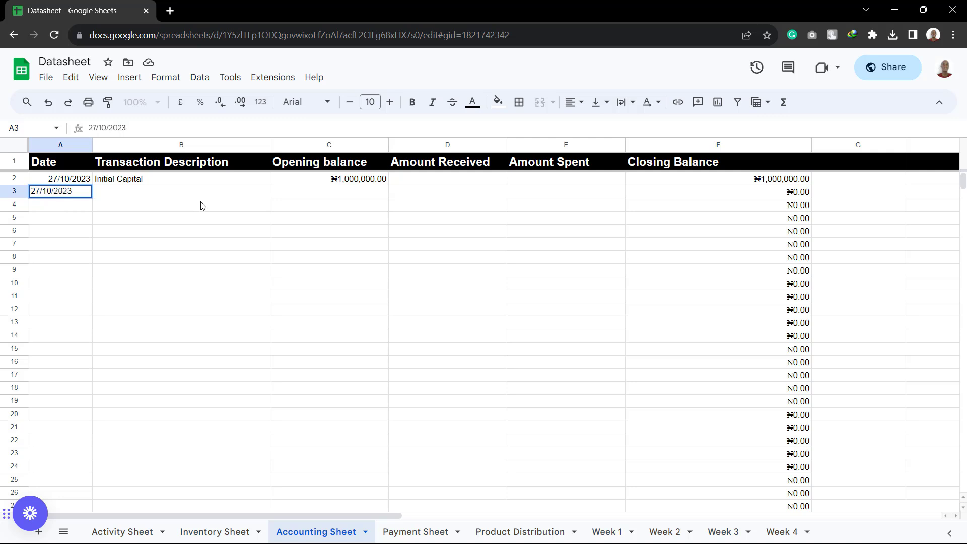
pyautogui.click(209, 194)
pyautogui.write('m')
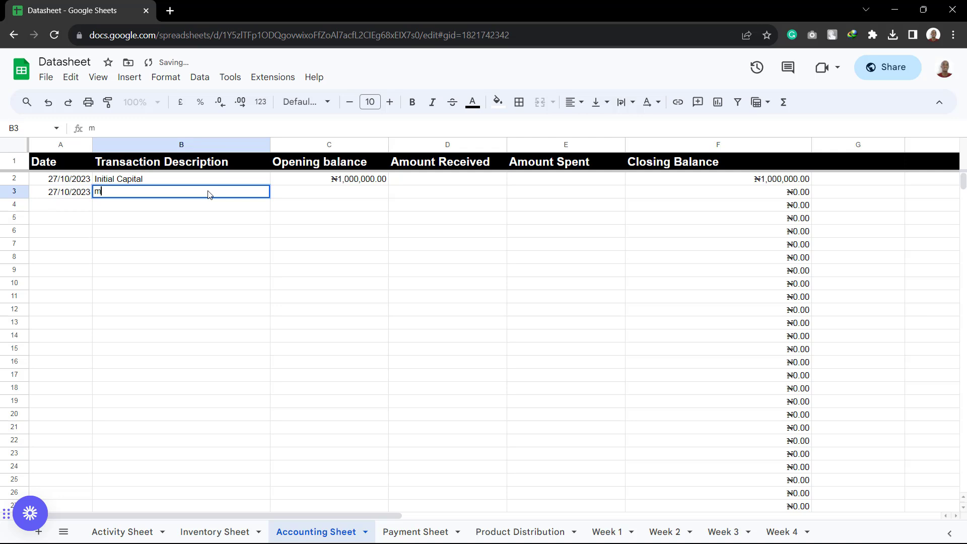
pyautogui.write('9 Earbods')
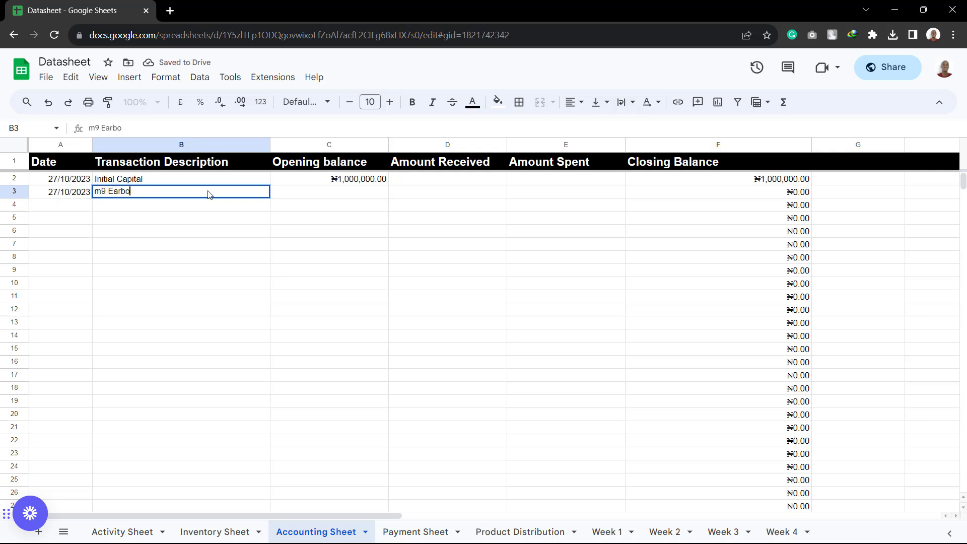
pyautogui.click(350, 197)
pyautogui.write('512')
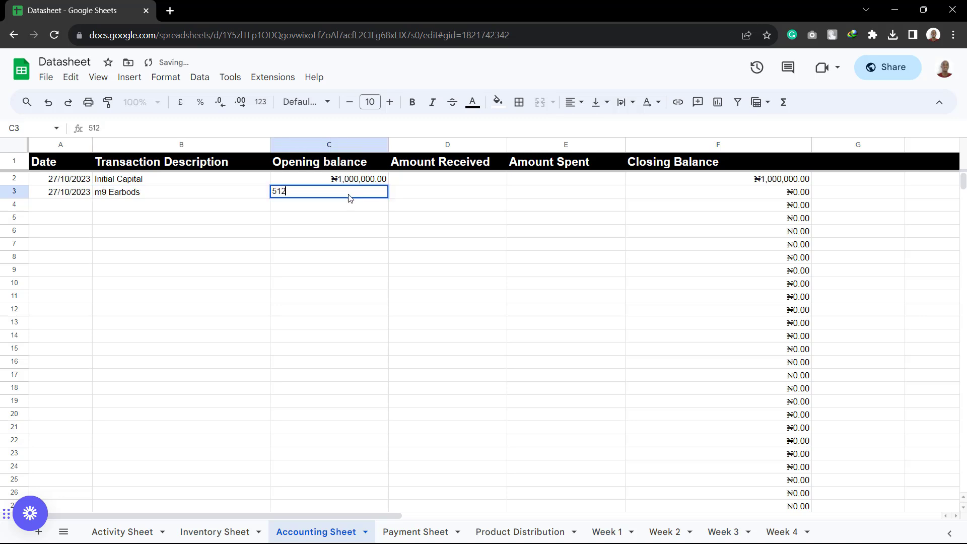
pyautogui.write('000')
pyautogui.doubleClick(316, 195)
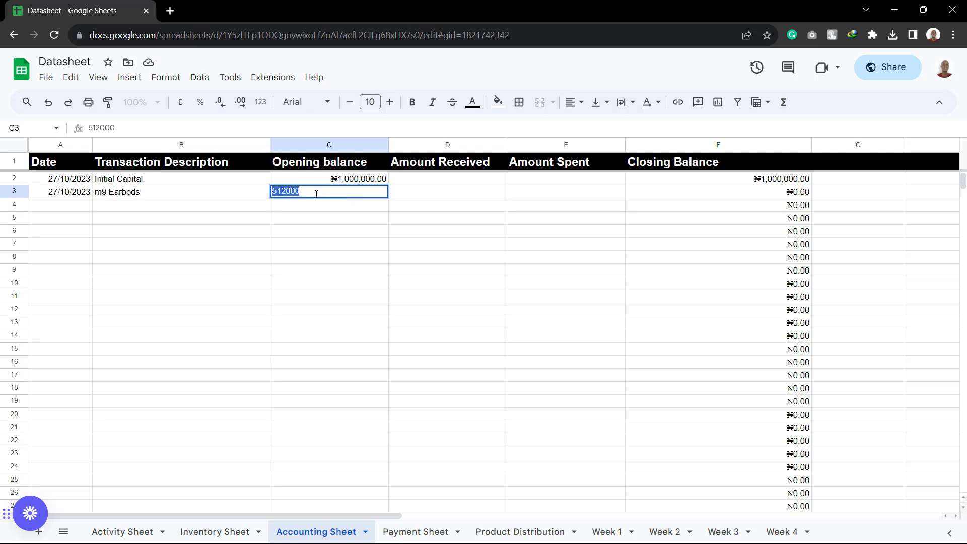
pyautogui.press('BackSpace')
# Extend the row 3 description to "m9 Earbods Purchase" and enter 1000000 as that row's opening balance
pyautogui.doubleClick(157, 194)
pyautogui.write('Purchase')
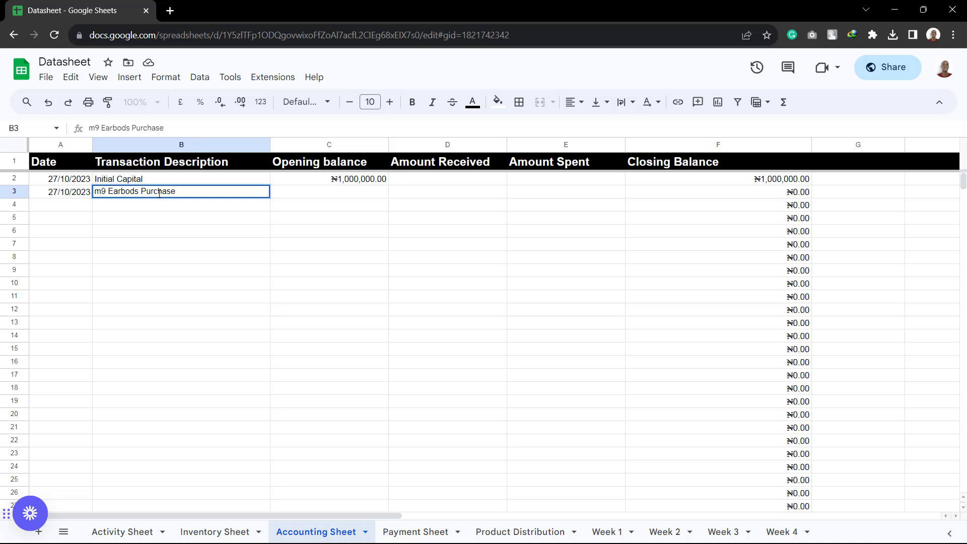
pyautogui.click(372, 195)
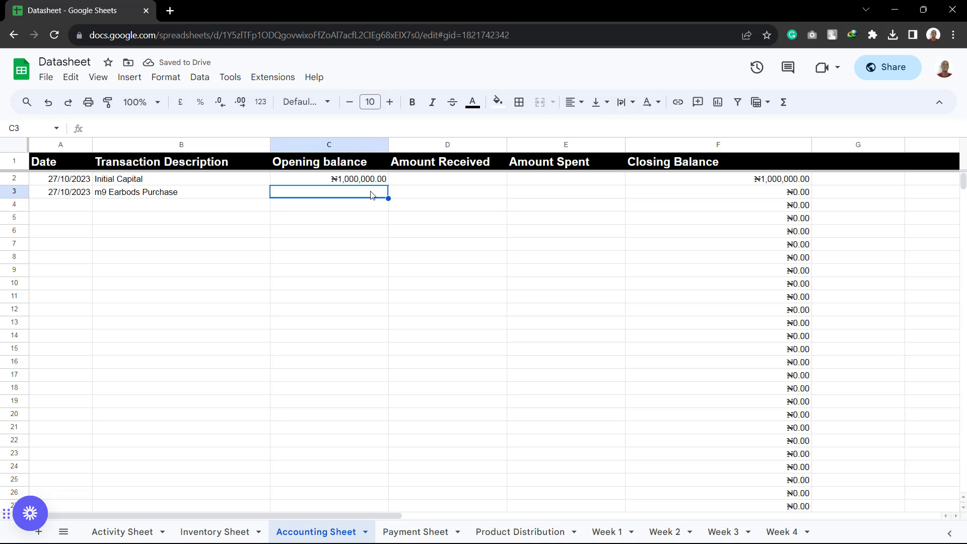
pyautogui.write('1')
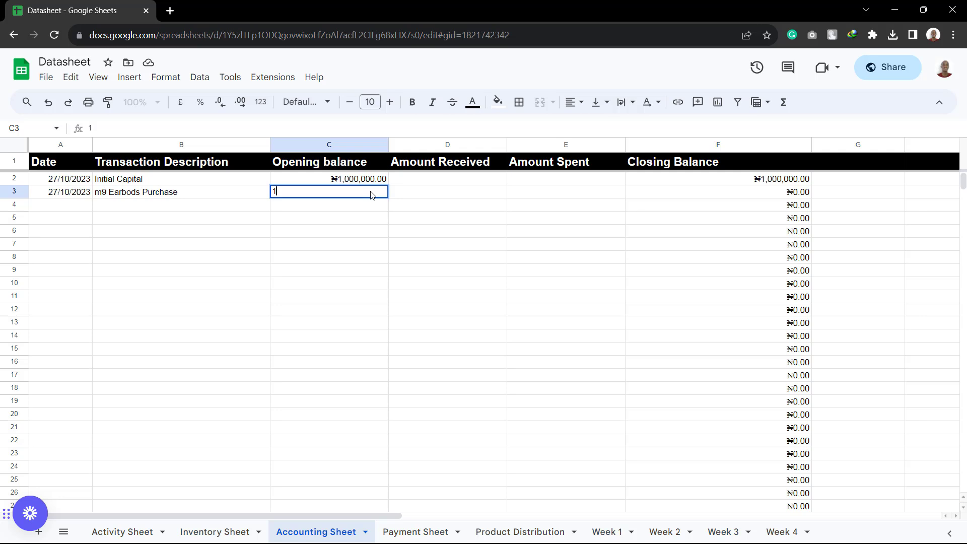
pyautogui.write('000000')
pyautogui.press('Tab')
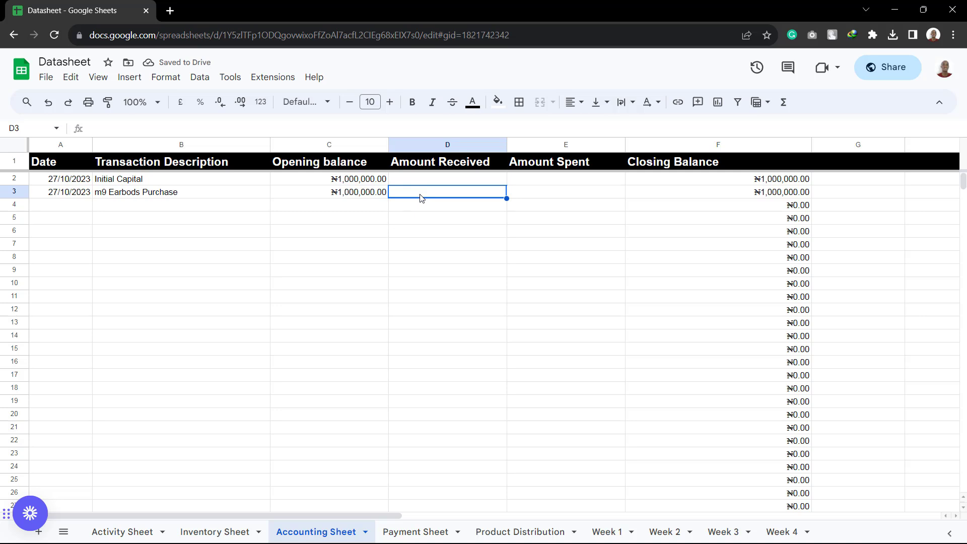
# Record an amount received of 0 and an amount spent of 512000 for the earbuds purchase in row 3
pyautogui.write('0')
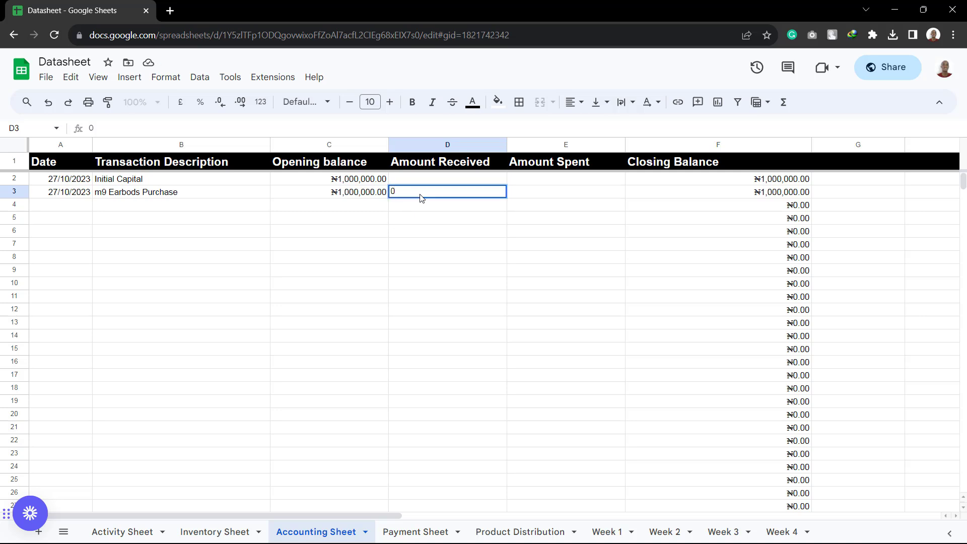
pyautogui.click(549, 198)
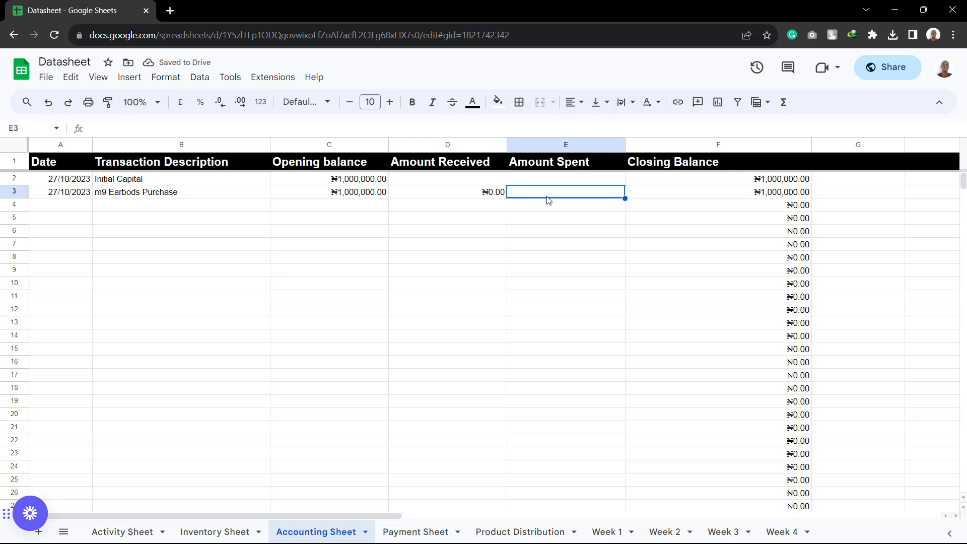
pyautogui.write('51')
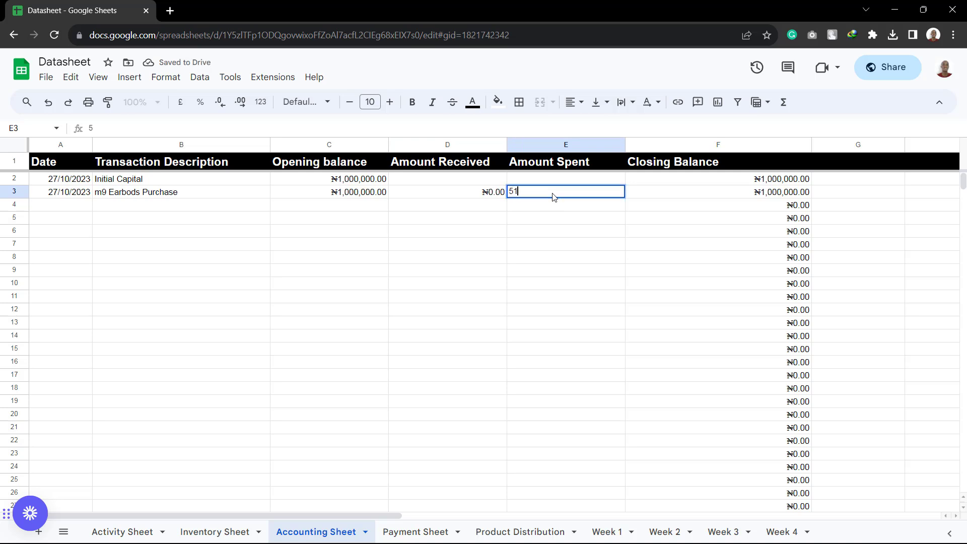
pyautogui.write('2000')
pyautogui.click(501, 239)
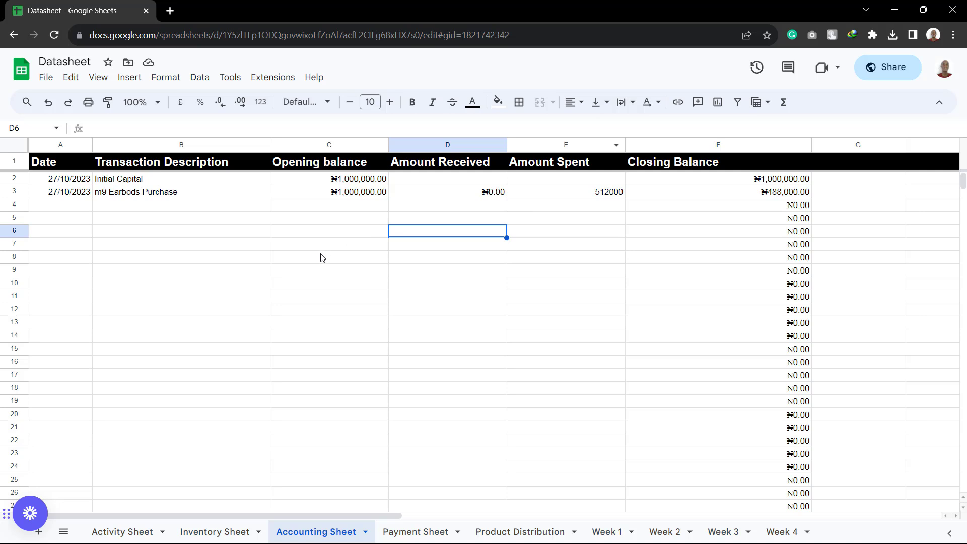
# Enter the date 27/10/2023 and the transaction description "Facebook Ads" in row 4
pyautogui.click(56, 208)
pyautogui.write('27/10/2023')
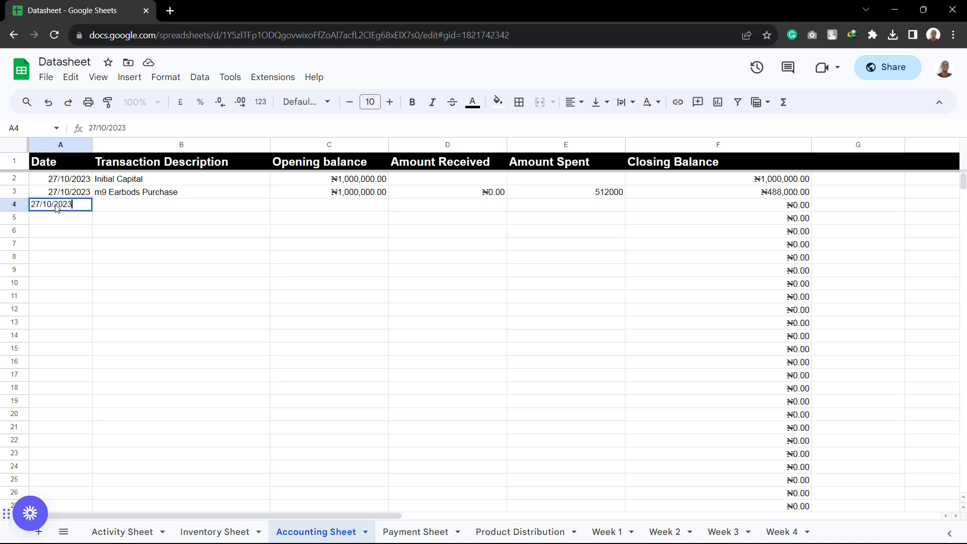
pyautogui.click(168, 208)
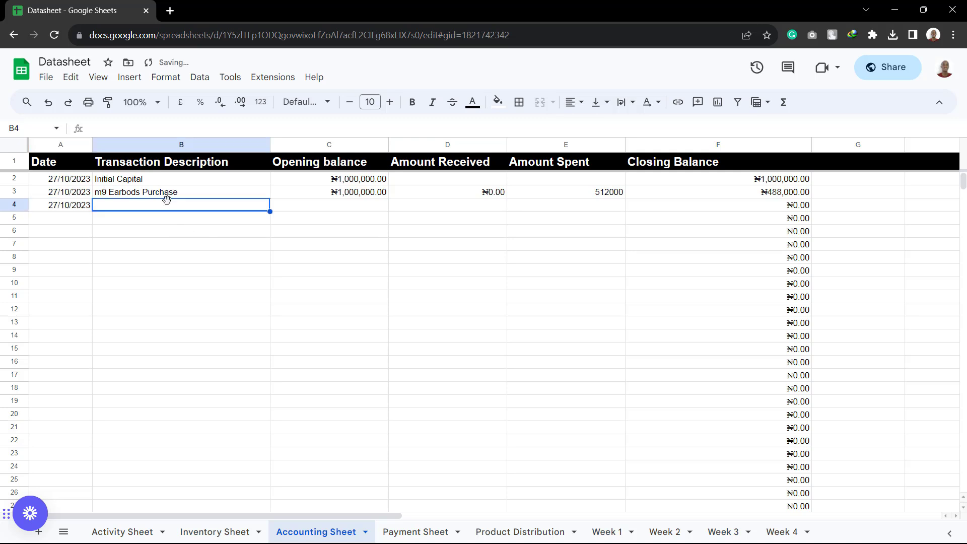
pyautogui.write('m8')
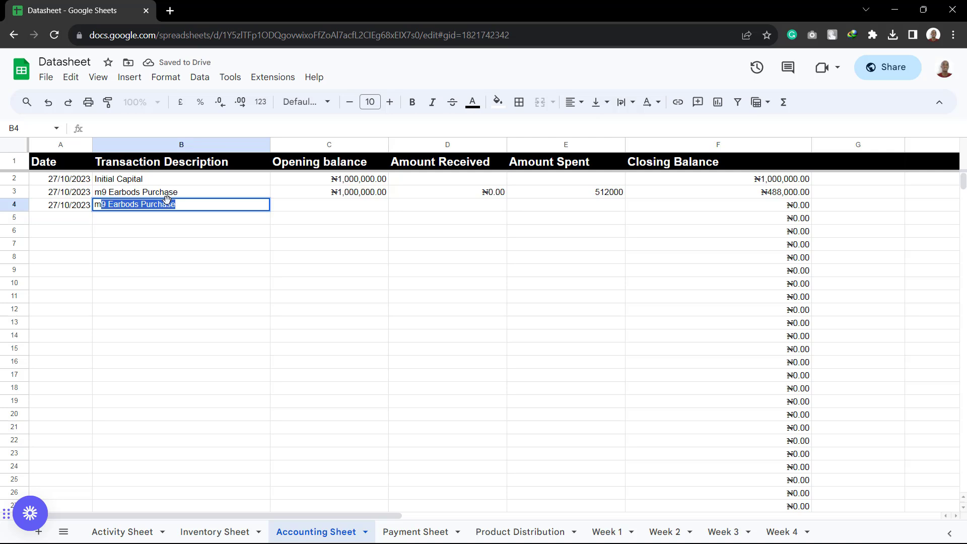
pyautogui.press('BackSpace')
pyautogui.press('BackSpace')
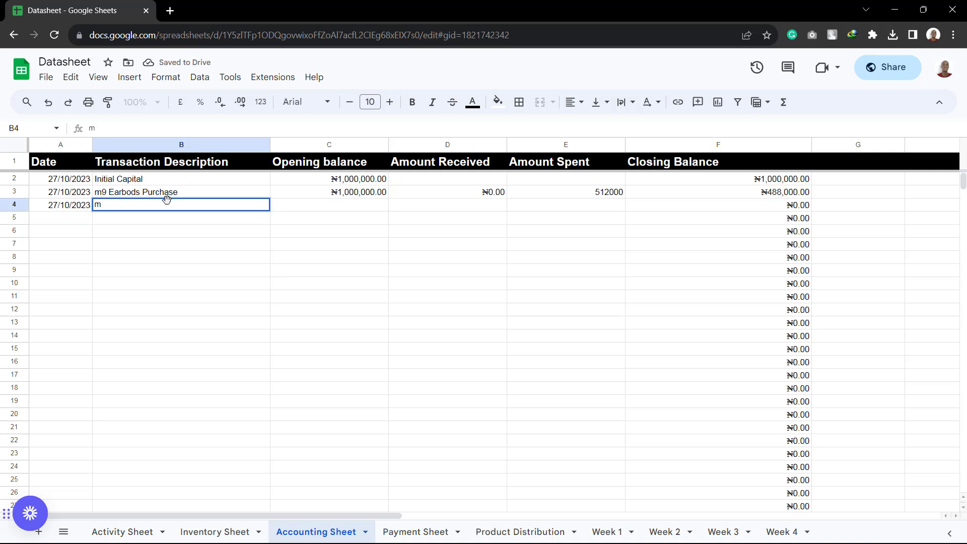
pyautogui.write('Facebook')
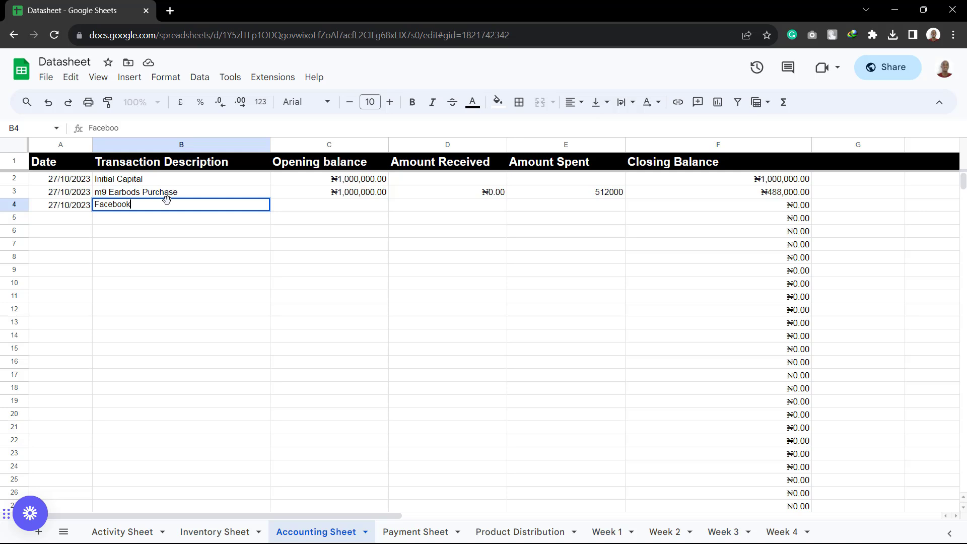
pyautogui.write(' Ads')
# Enter 4880000 as the opening balance of the Facebook Ads transaction in row 4
pyautogui.click(304, 208)
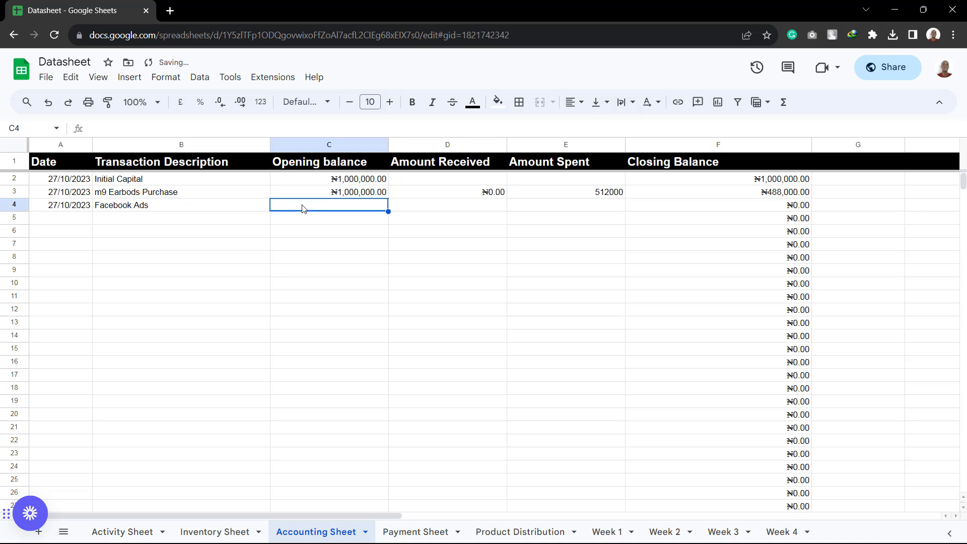
pyautogui.write('488')
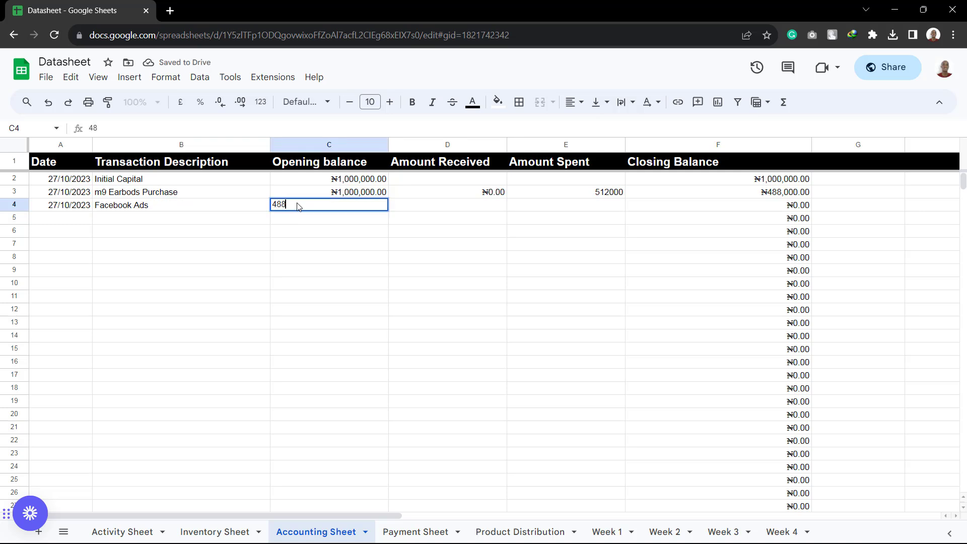
pyautogui.write('0000')
pyautogui.click(410, 247)
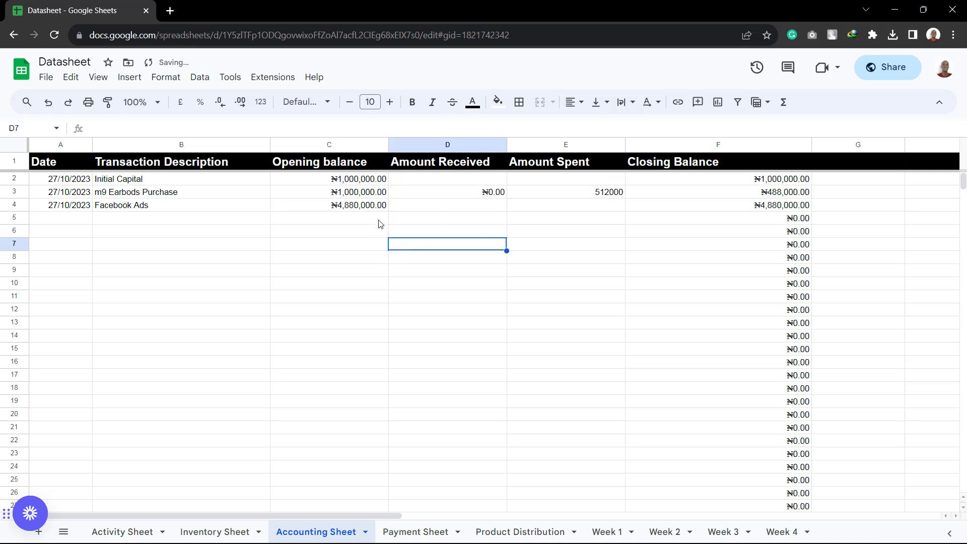
# Correct the opening balance of the Facebook Ads transaction in row 4 to 488000
pyautogui.click(375, 206)
pyautogui.doubleClick(372, 205)
pyautogui.press('BackSpace')
pyautogui.click(364, 235)
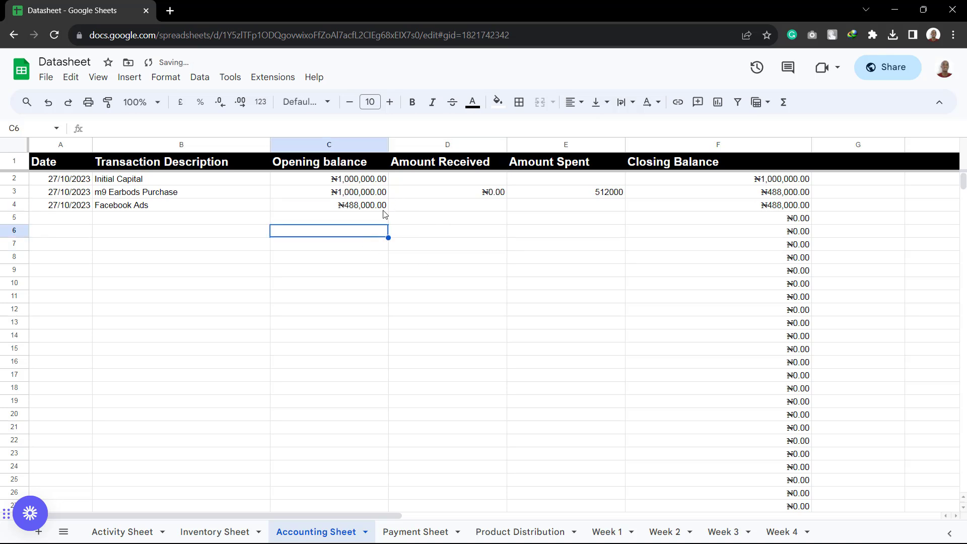
# Record an amount spent of 10000 for the Facebook Ads transaction in row 4
pyautogui.click(424, 207)
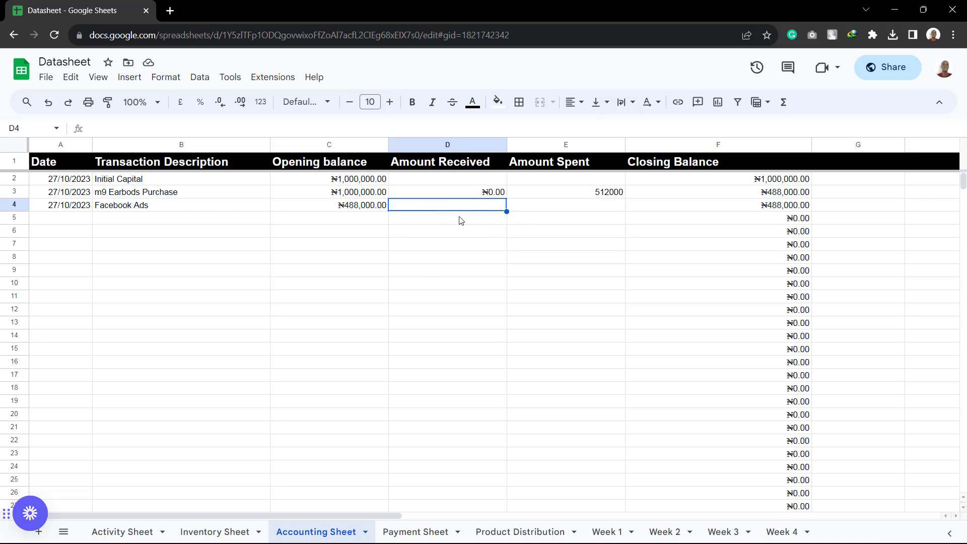
pyautogui.click(584, 206)
pyautogui.write('1000')
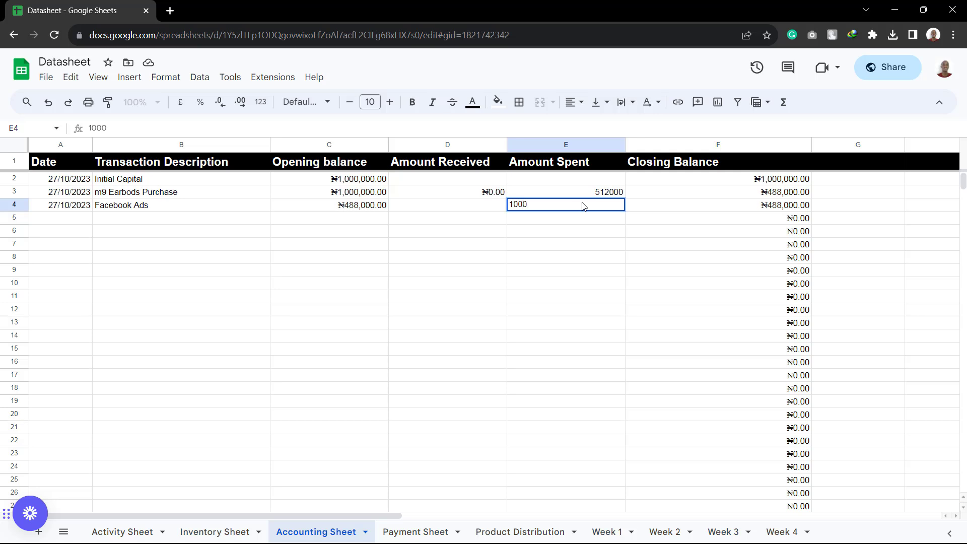
pyautogui.write('0')
pyautogui.click(588, 328)
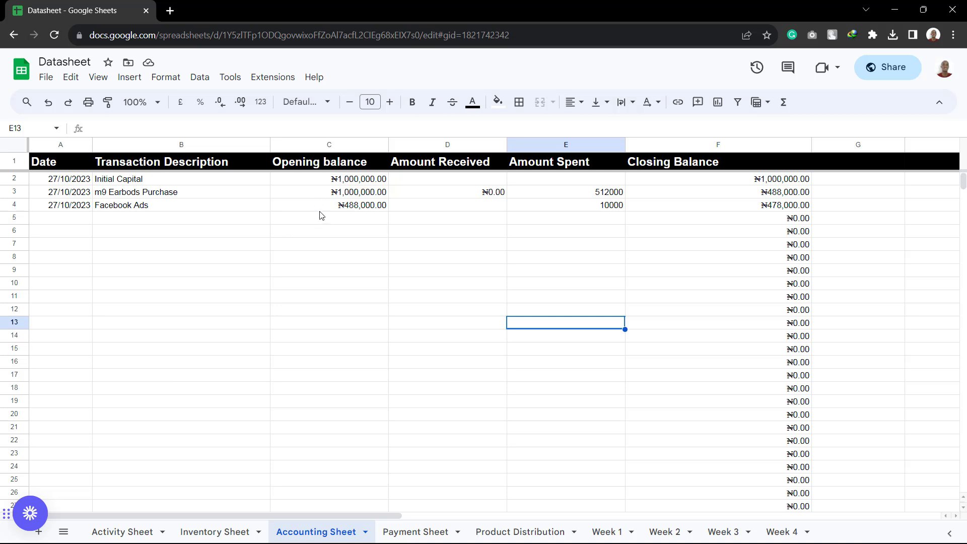
# Enter the date 27/10/2023 and the transaction description "Payment for 2 orders of M9 earbuds" in row 5
pyautogui.click(63, 221)
pyautogui.write('27/10')
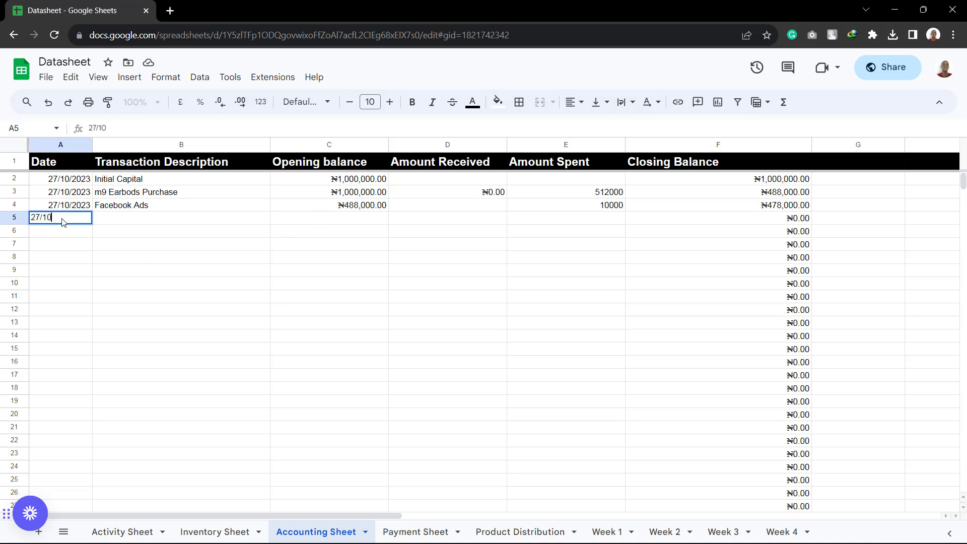
pyautogui.write('/2023')
pyautogui.click(121, 227)
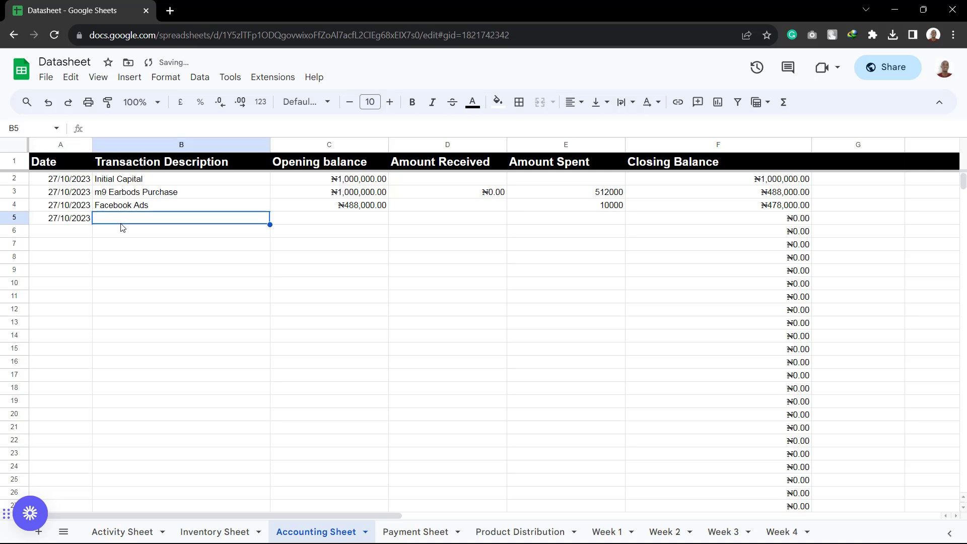
pyautogui.write('Pa')
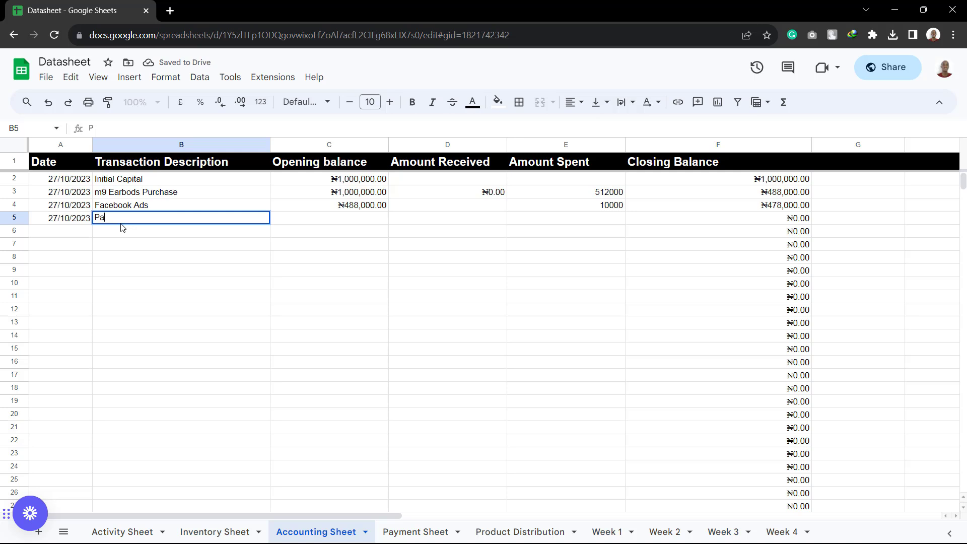
pyautogui.write('yment for 2 orders')
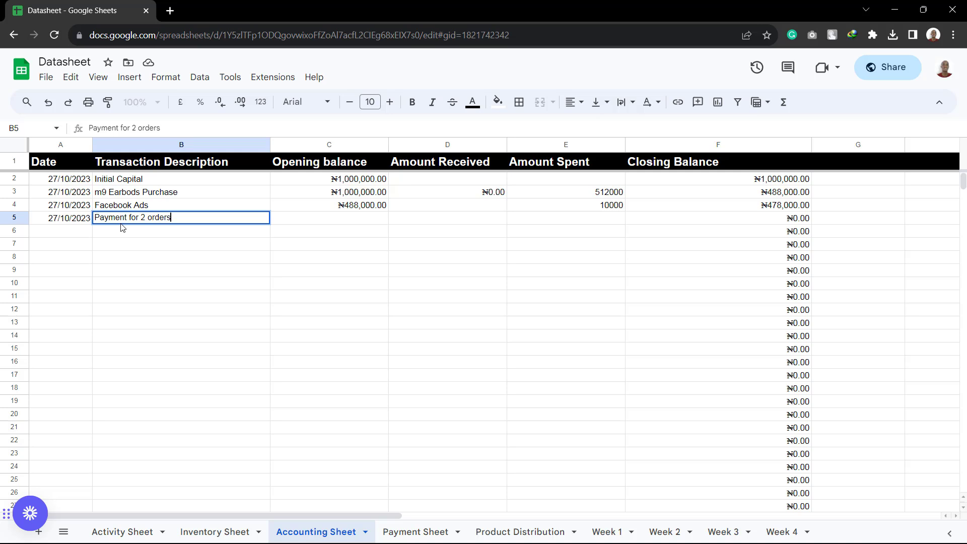
pyautogui.write(' of M9 earbuds')
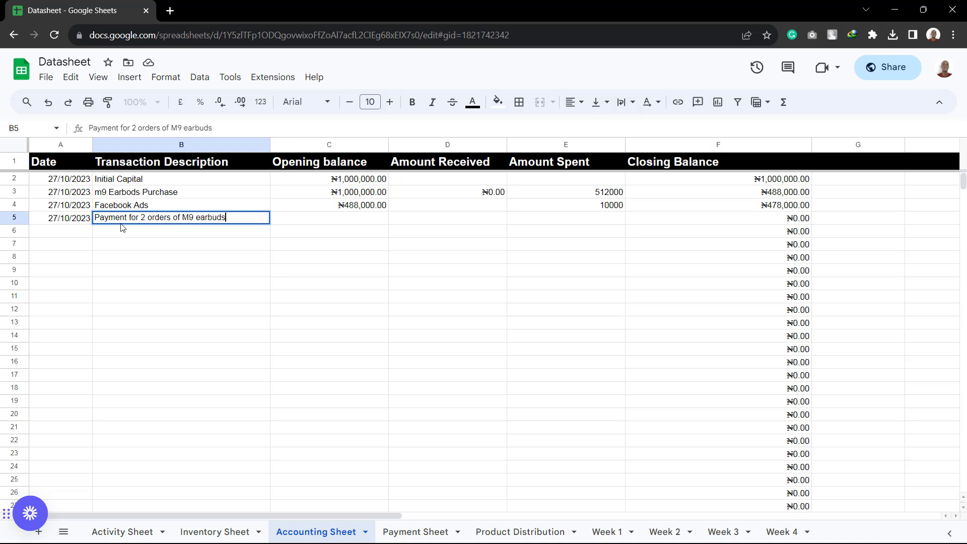
pyautogui.click(267, 283)
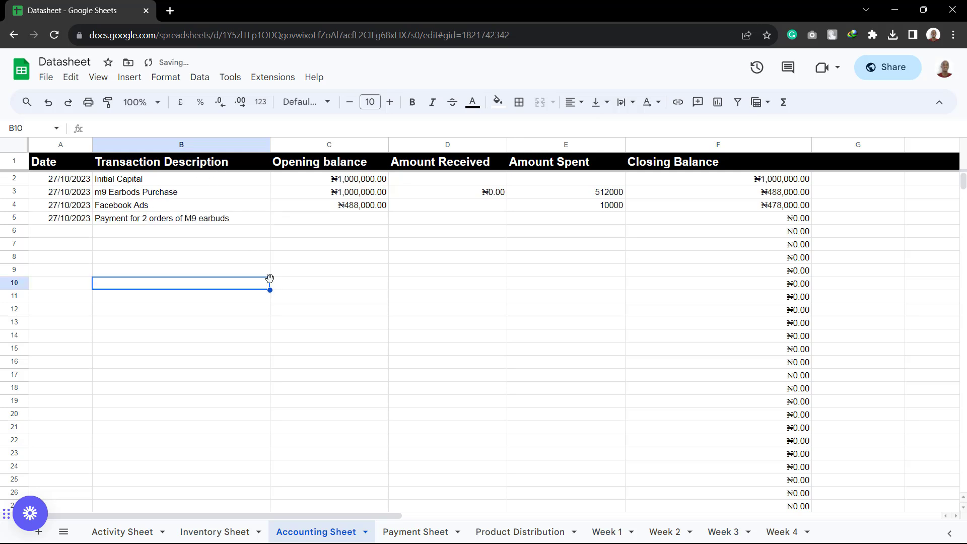
# Enter an opening balance of 478000 and an amount received of 40000 for the earbuds order payment in row 5
pyautogui.click(325, 223)
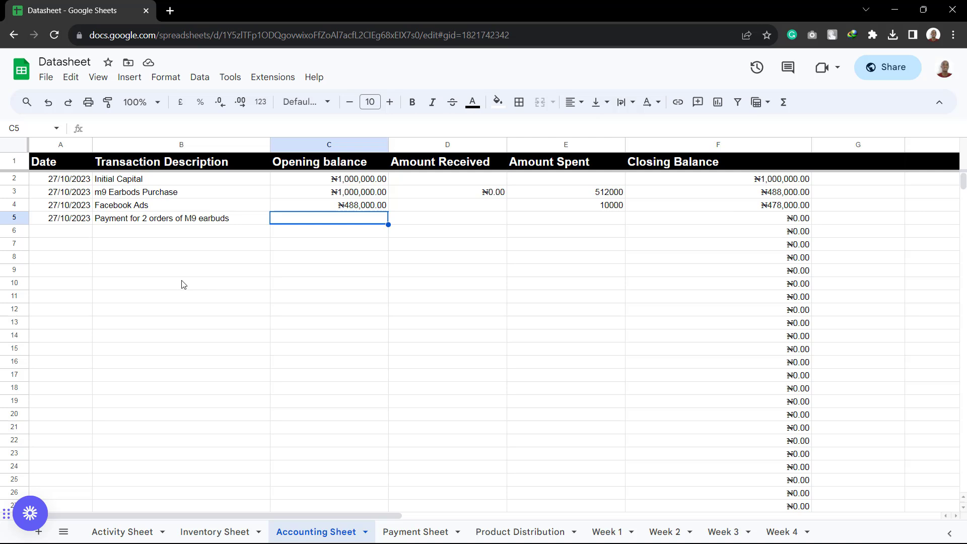
pyautogui.write('47')
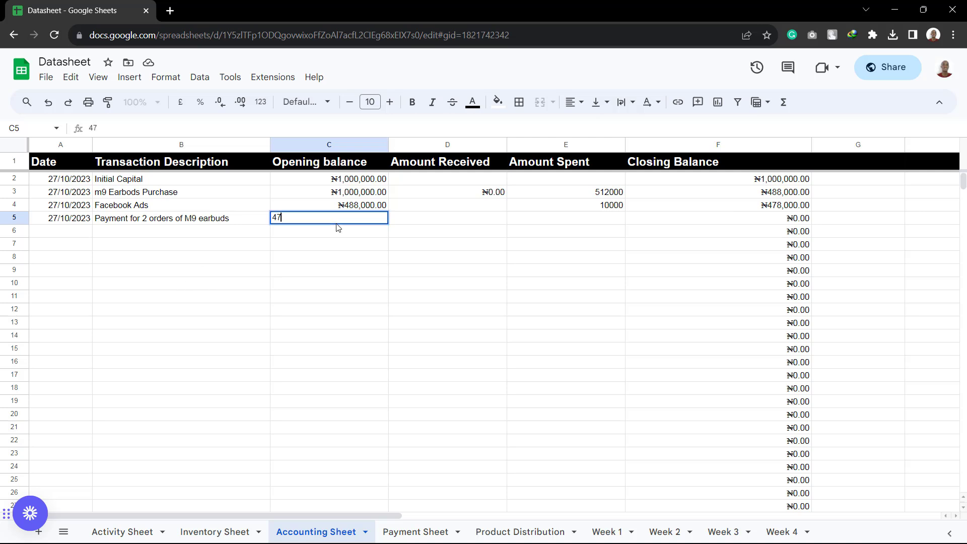
pyautogui.write('8000')
pyautogui.click(367, 271)
pyautogui.click(422, 222)
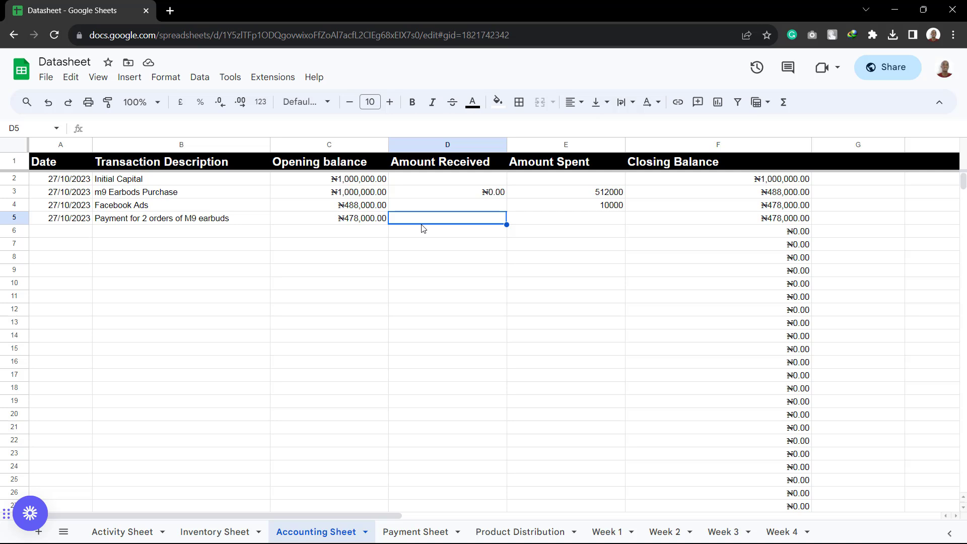
pyautogui.write('40')
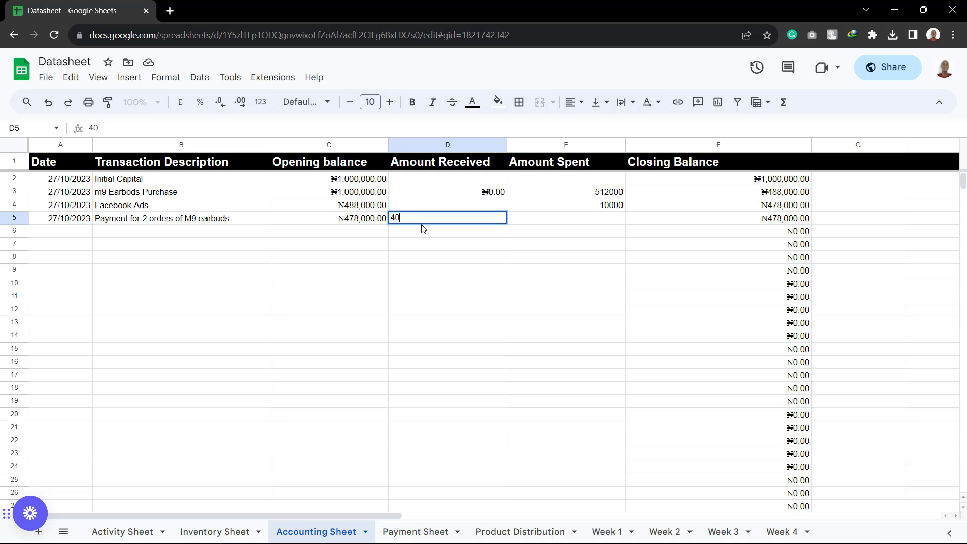
pyautogui.write('000')
pyautogui.click(538, 222)
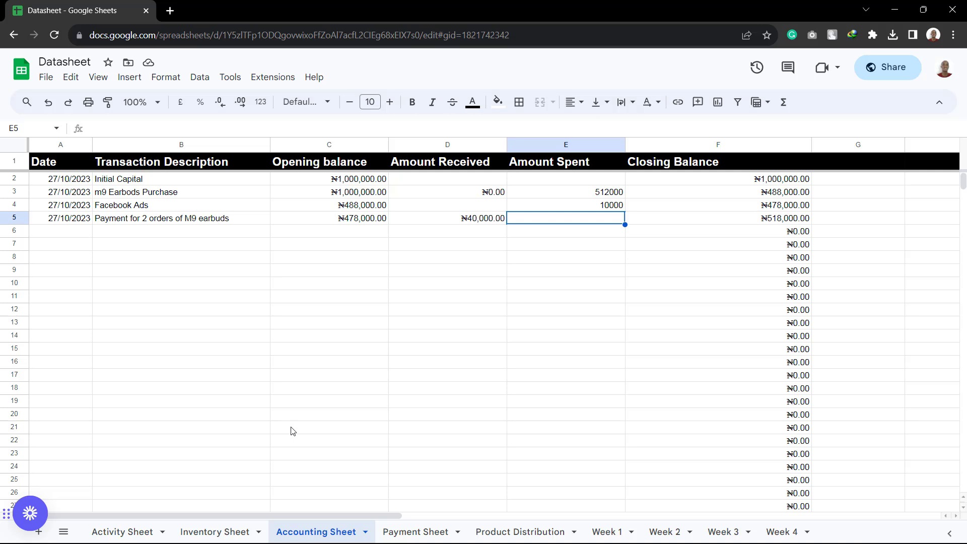
# Enter the date 28/10/2023 for a new transaction in row 6
pyautogui.click(48, 235)
pyautogui.write('28')
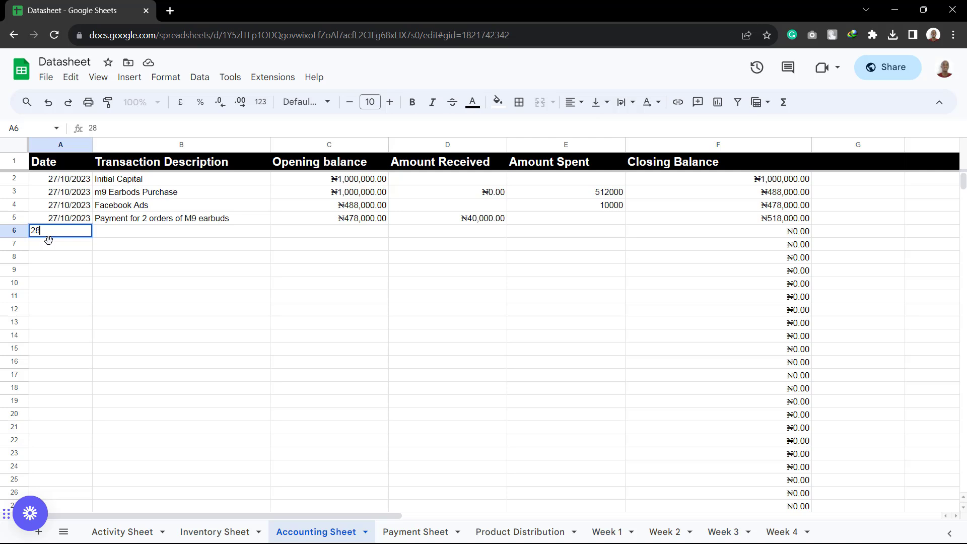
pyautogui.write('/10/2023')
pyautogui.click(158, 235)
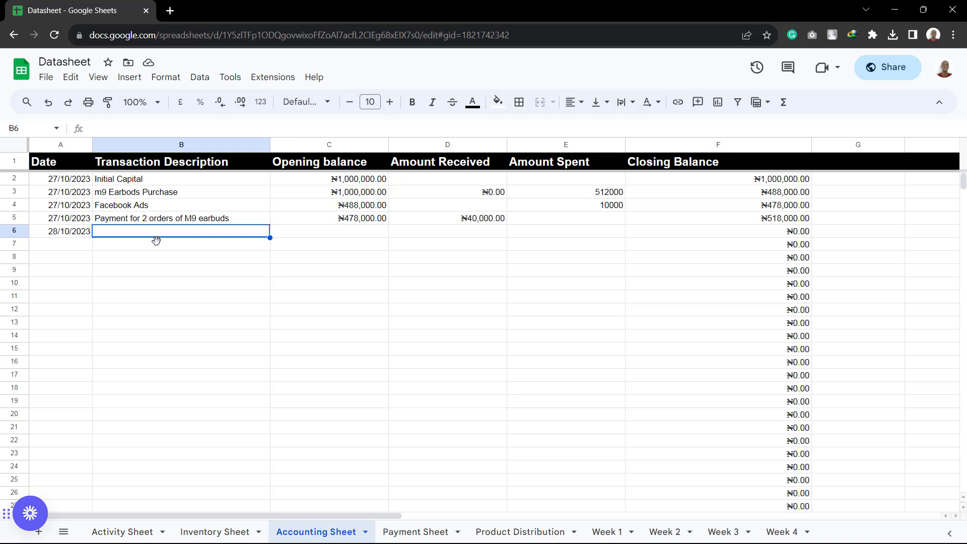
pyautogui.write('Ret')
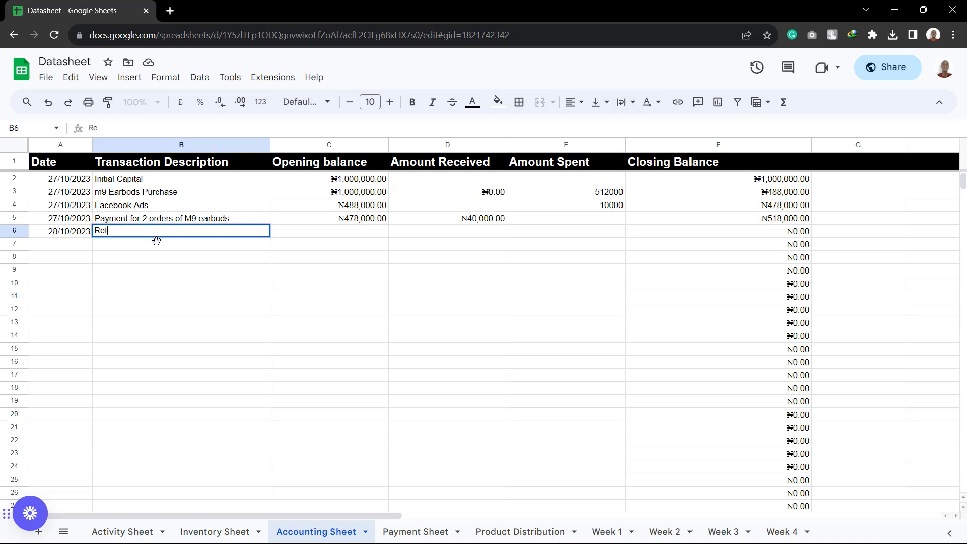
pyautogui.write('urn')
pyautogui.press('BackSpace')
pyautogui.press('BackSpace')
pyautogui.press('BackSpace')
pyautogui.press('BackSpace')
pyautogui.press('BackSpace')
pyautogui.press('BackSpace')
pyautogui.write('P')
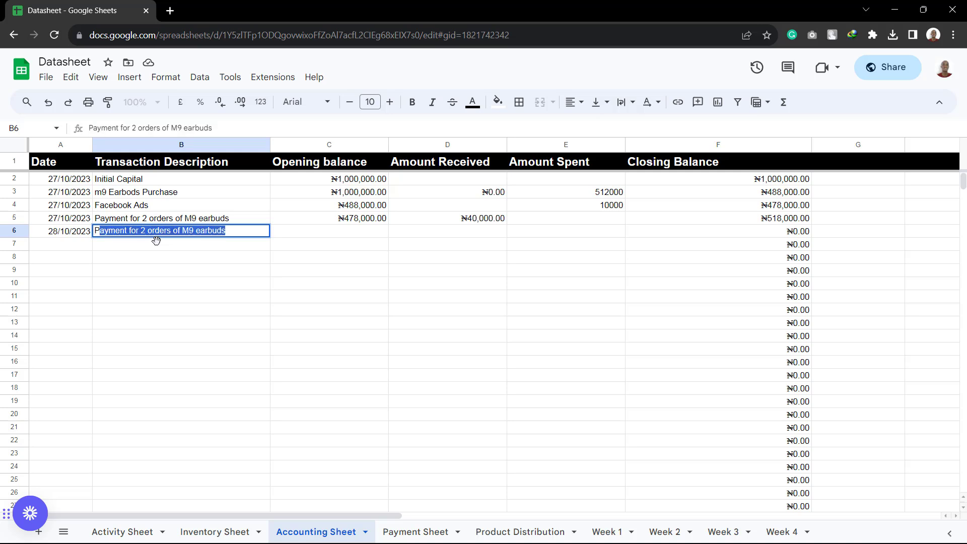
pyautogui.press('BackSpace')
pyautogui.press('BackSpace')
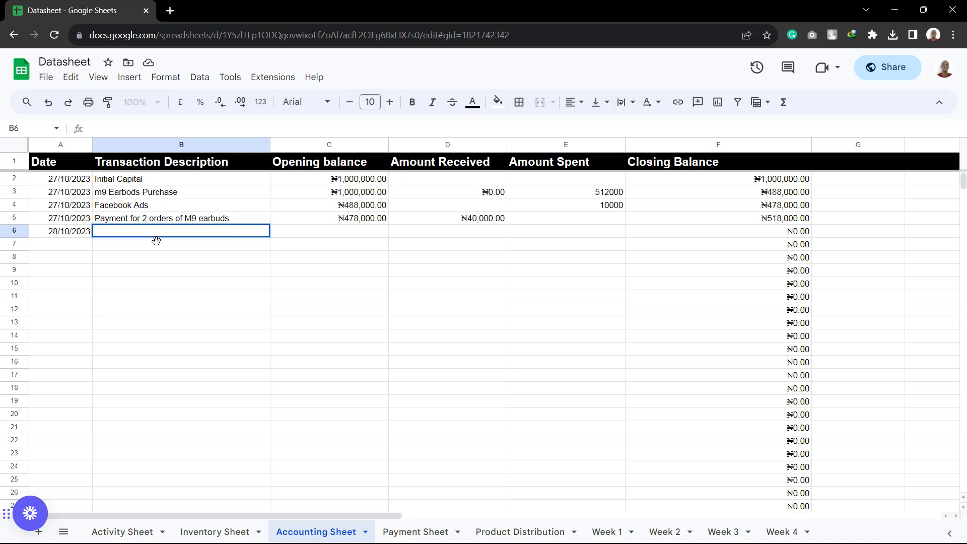
# Enter the transaction description "Return charges by gig" in row 6 with an opening balance of 518000
pyautogui.write('Return charges by gig')
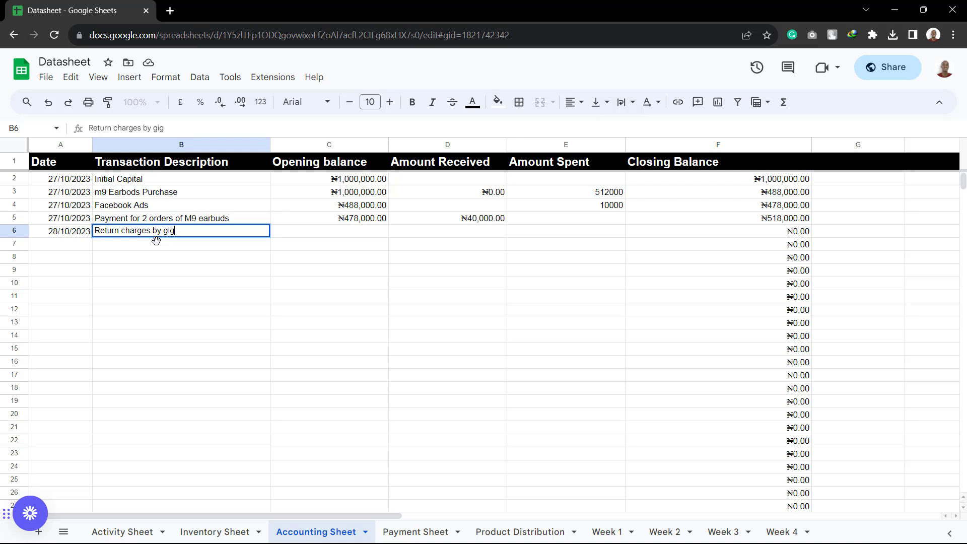
pyautogui.click(305, 236)
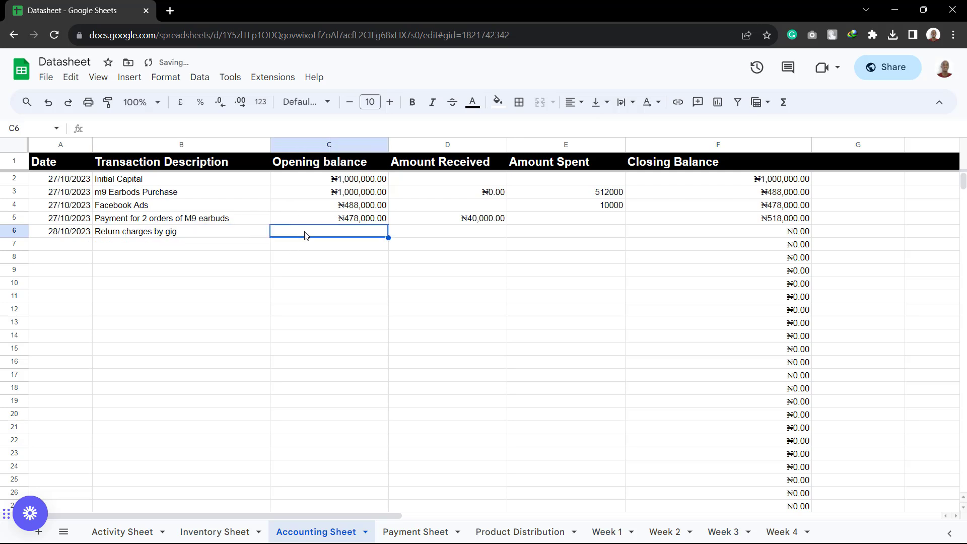
pyautogui.write('518')
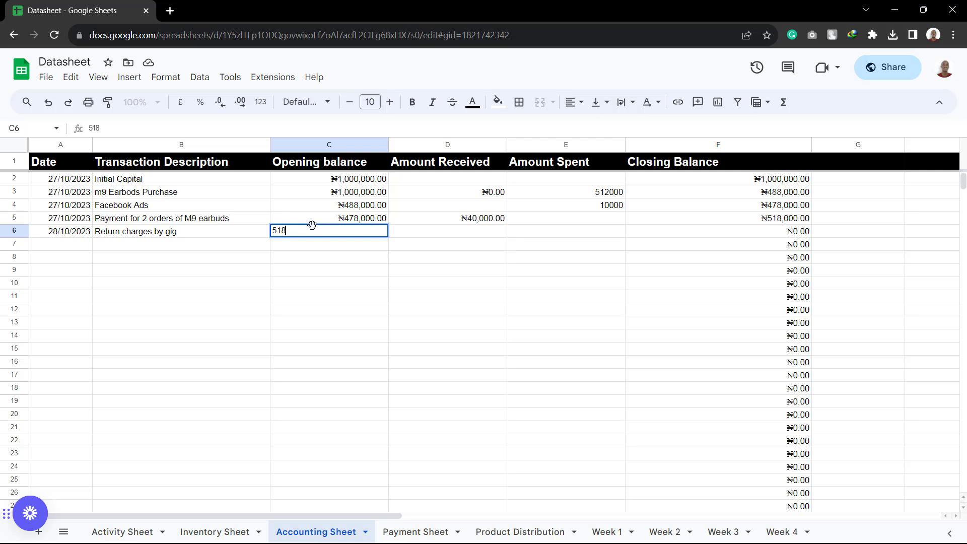
pyautogui.write('000')
pyautogui.click(347, 283)
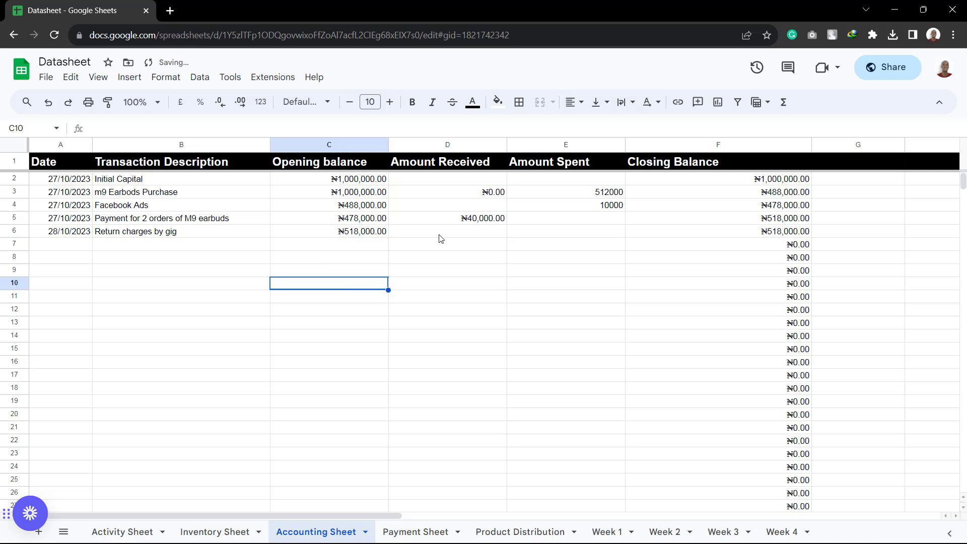
pyautogui.click(439, 236)
pyautogui.write('0')
pyautogui.click(554, 235)
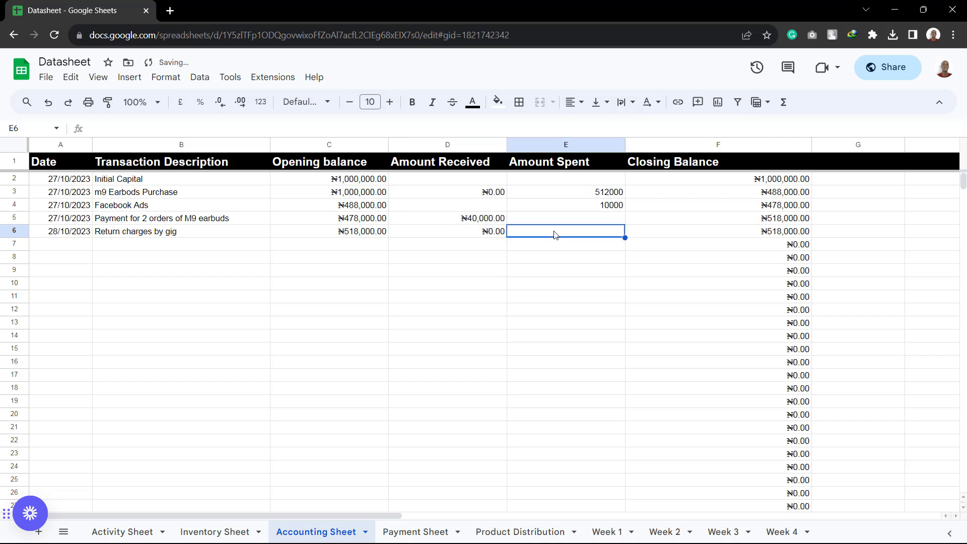
pyautogui.click(496, 235)
pyautogui.press('Delete')
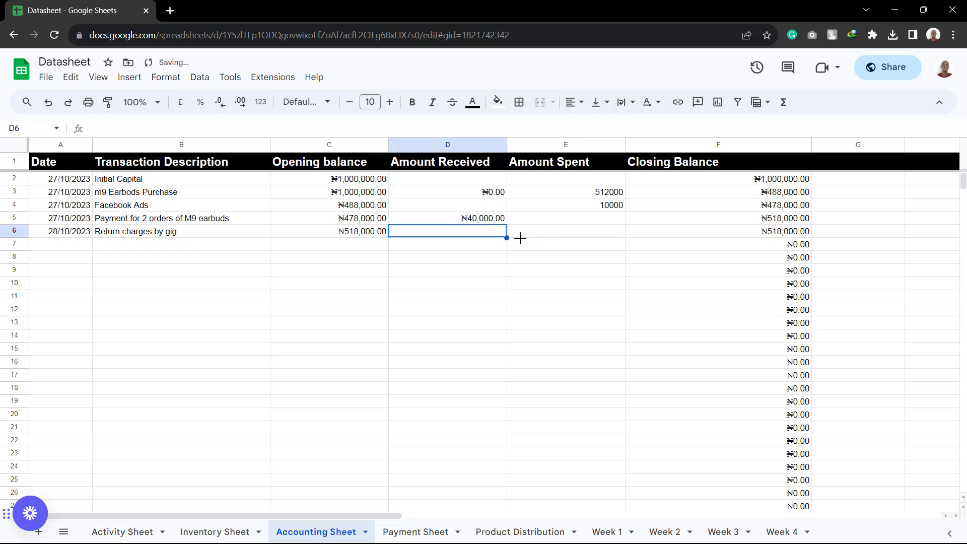
# Record an amount spent of 2000 for the return charges in row 6
pyautogui.click(553, 237)
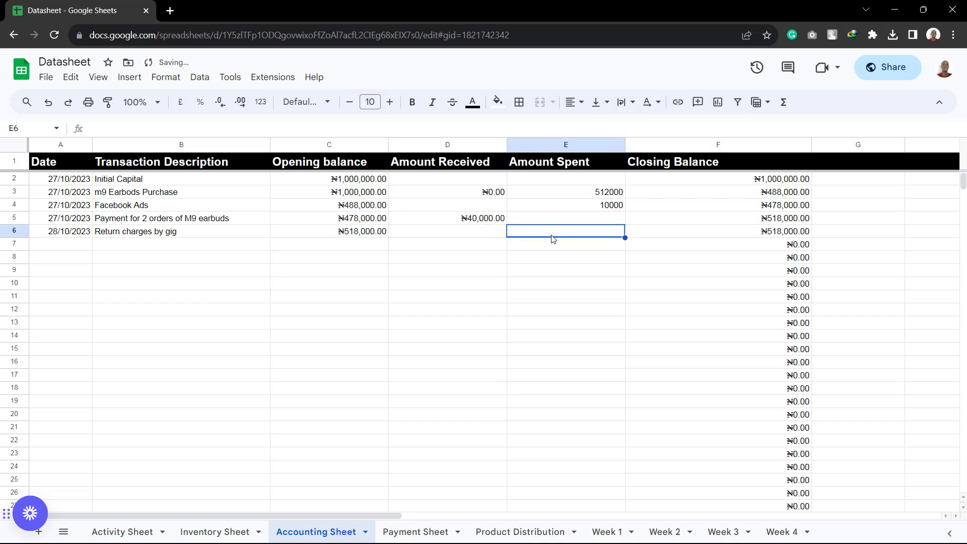
pyautogui.write('2000')
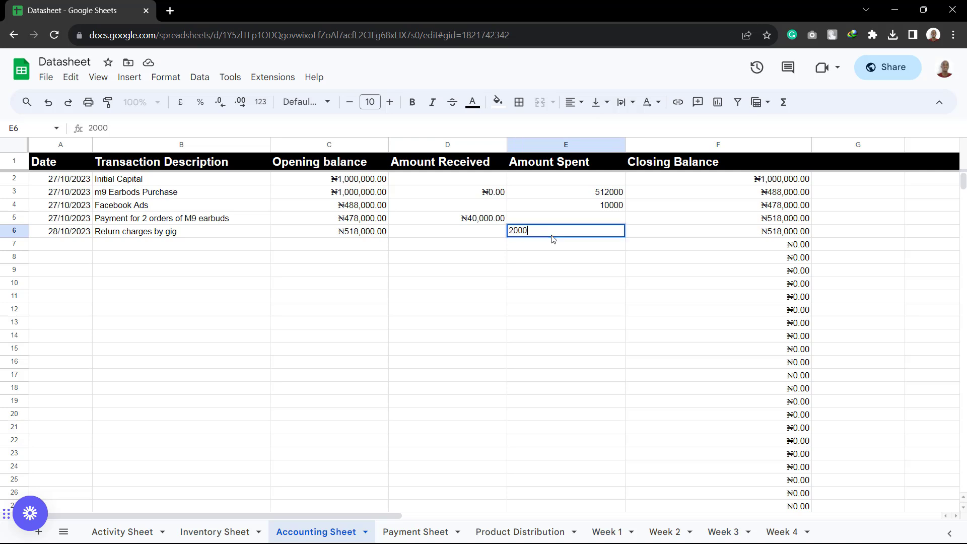
pyautogui.click(547, 305)
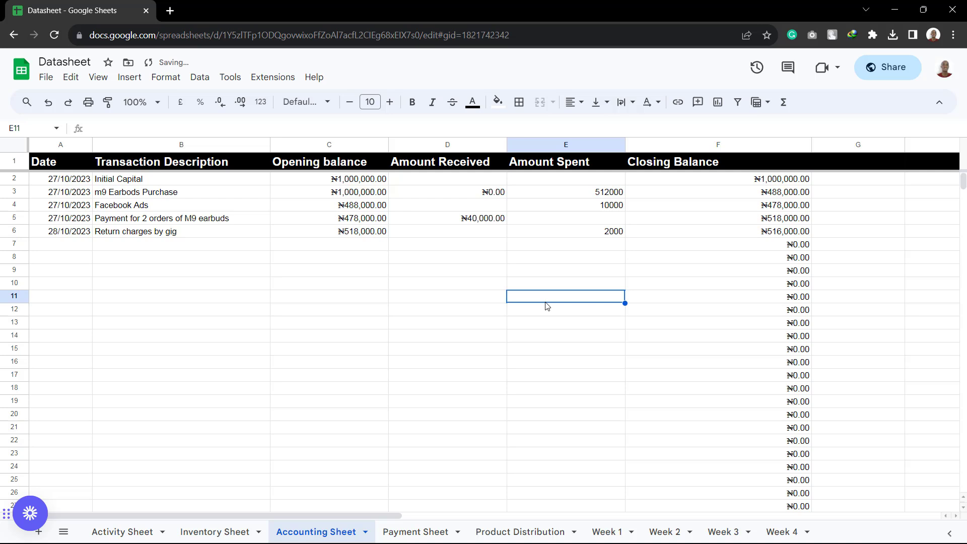